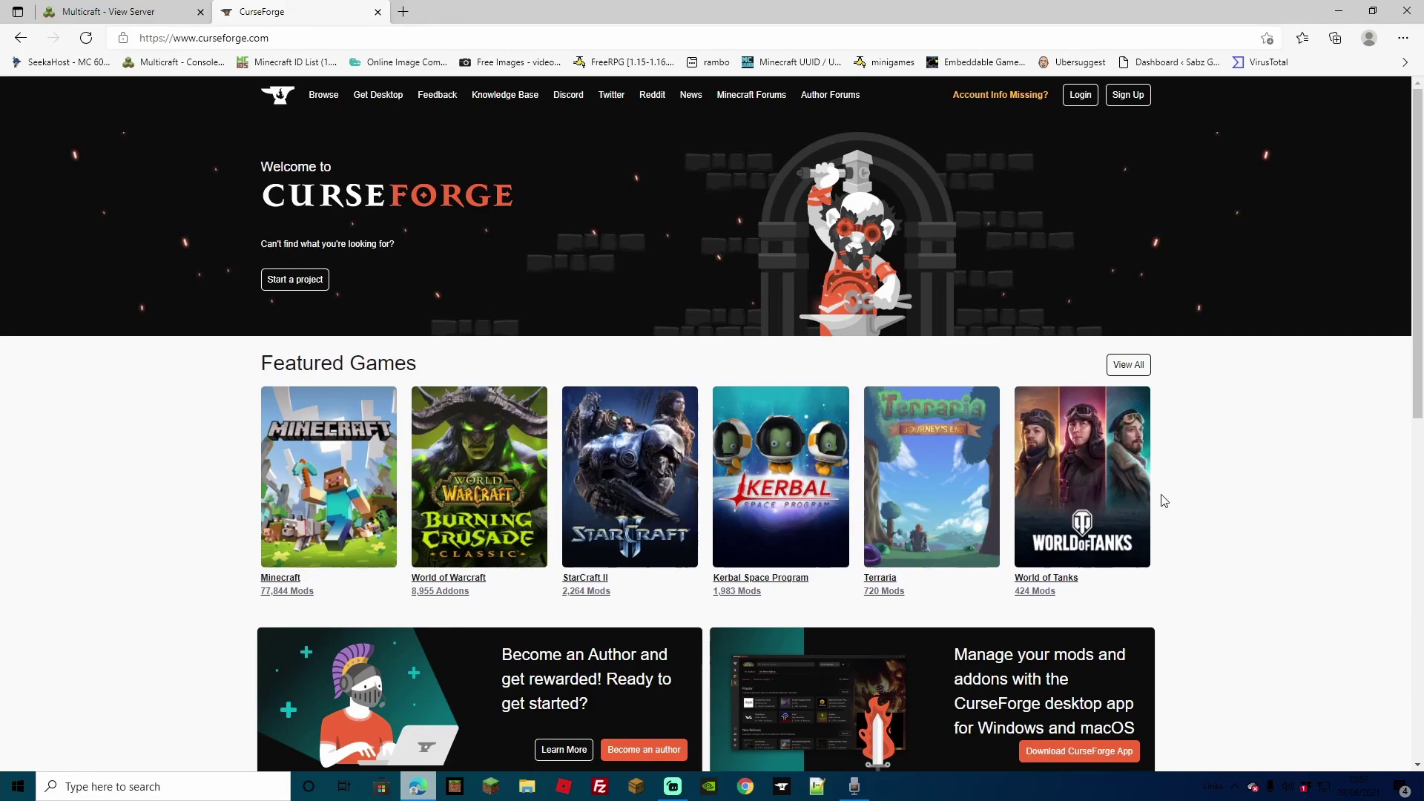
Send a Minecraft modpack install from the CurseForge website to the CurseForge desktop app.
{"action": "left_click", "coordinate": [346, 495]}
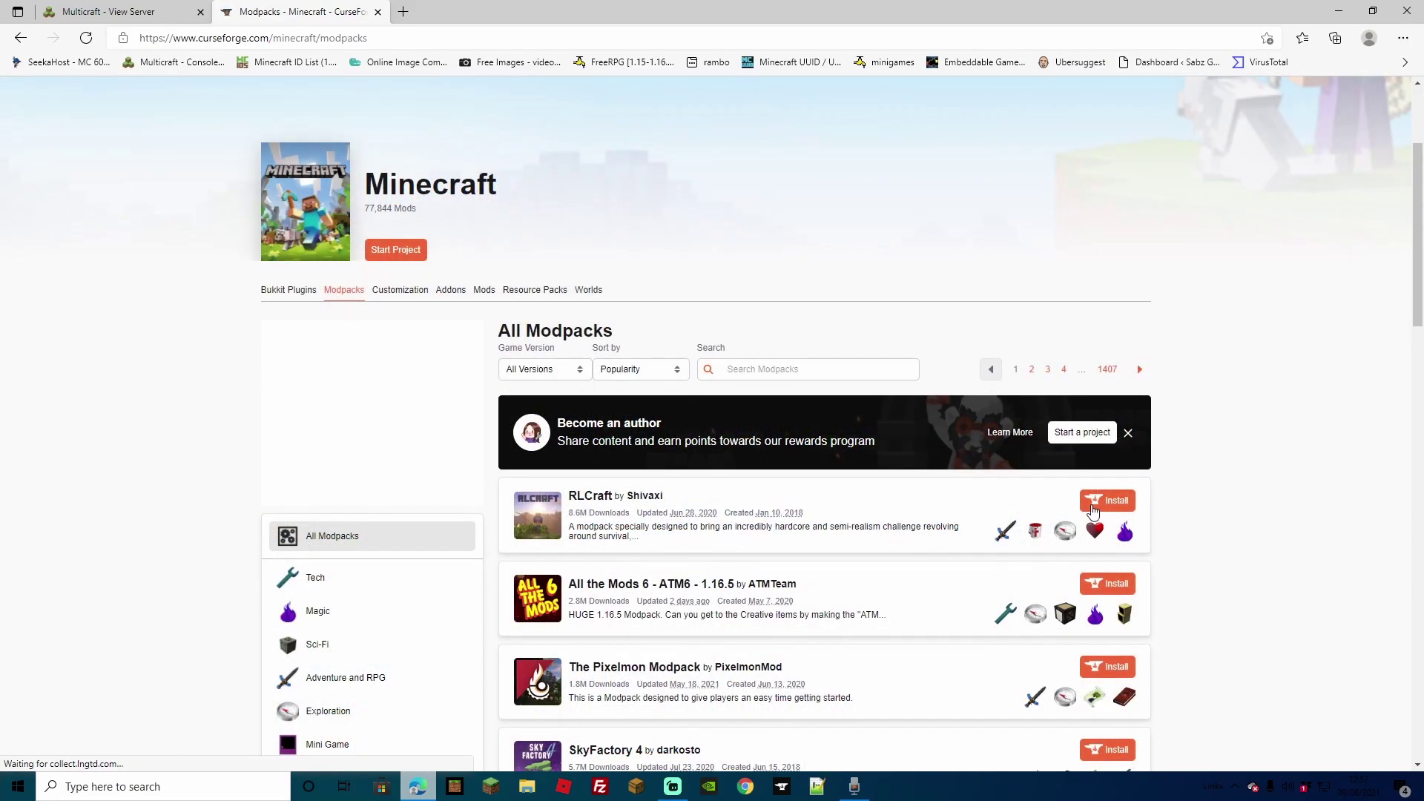
{"action": "left_click", "coordinate": [1095, 502]}
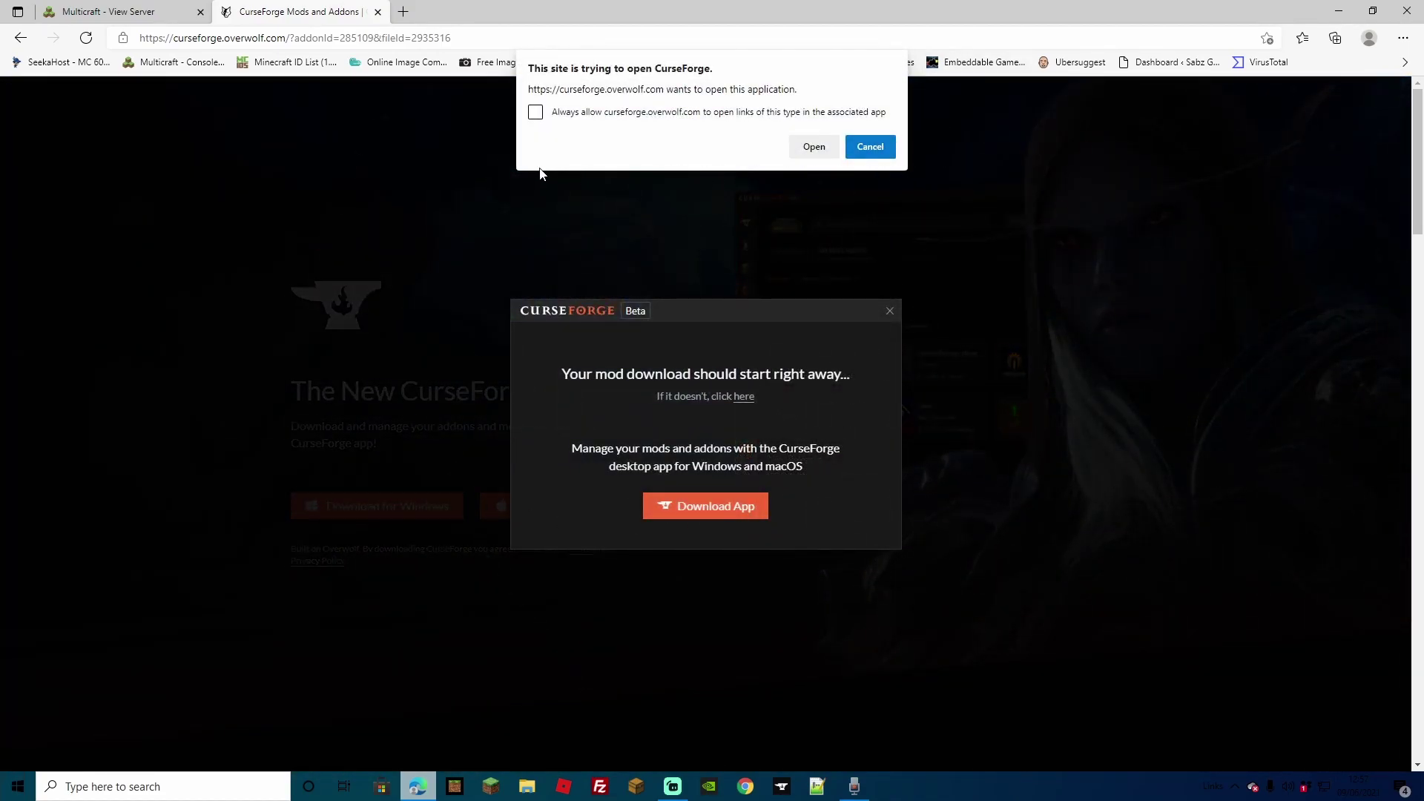
{"action": "left_click", "coordinate": [815, 148]}
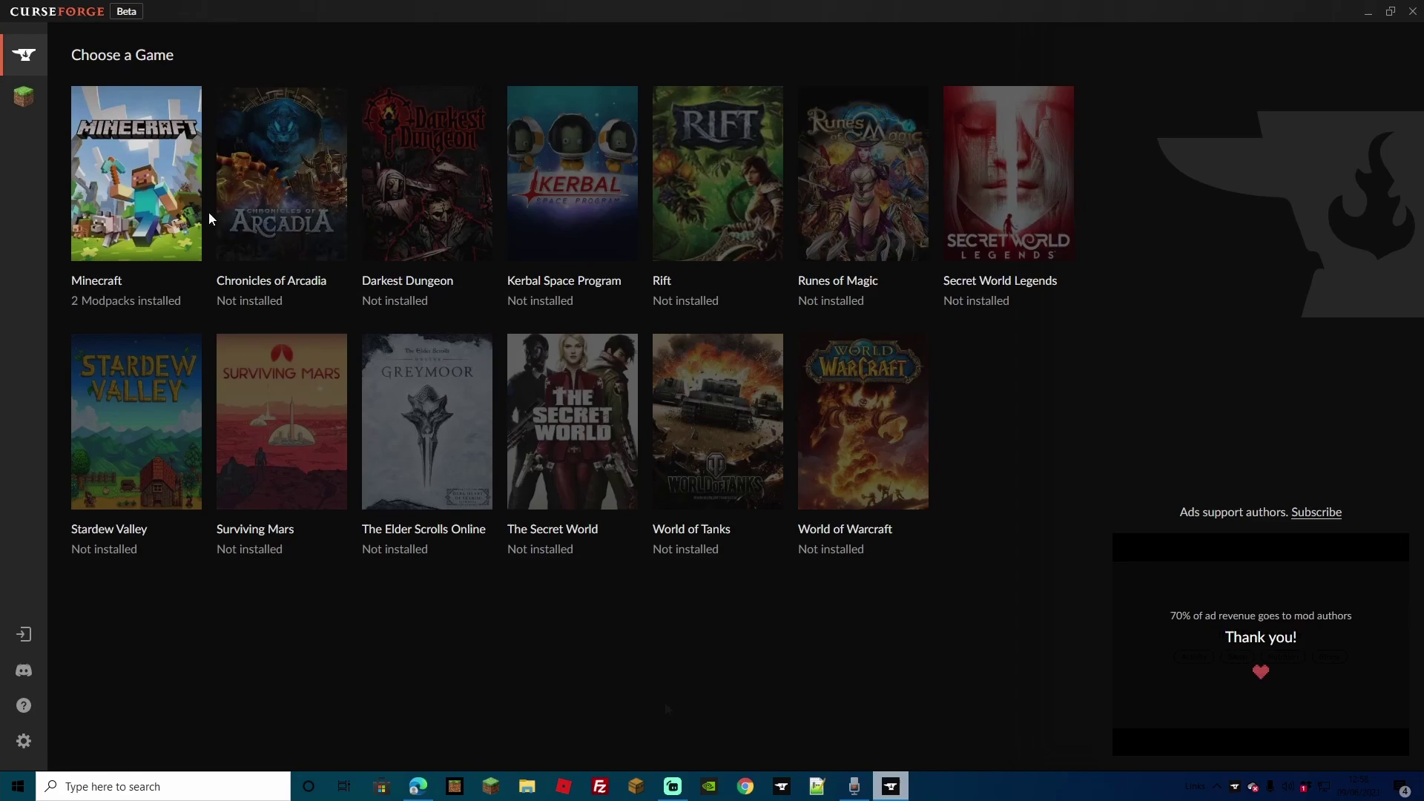
Search the Minecraft modpacks in the CurseForge app for 'ftb revelation'.
{"action": "left_click", "coordinate": [124, 203]}
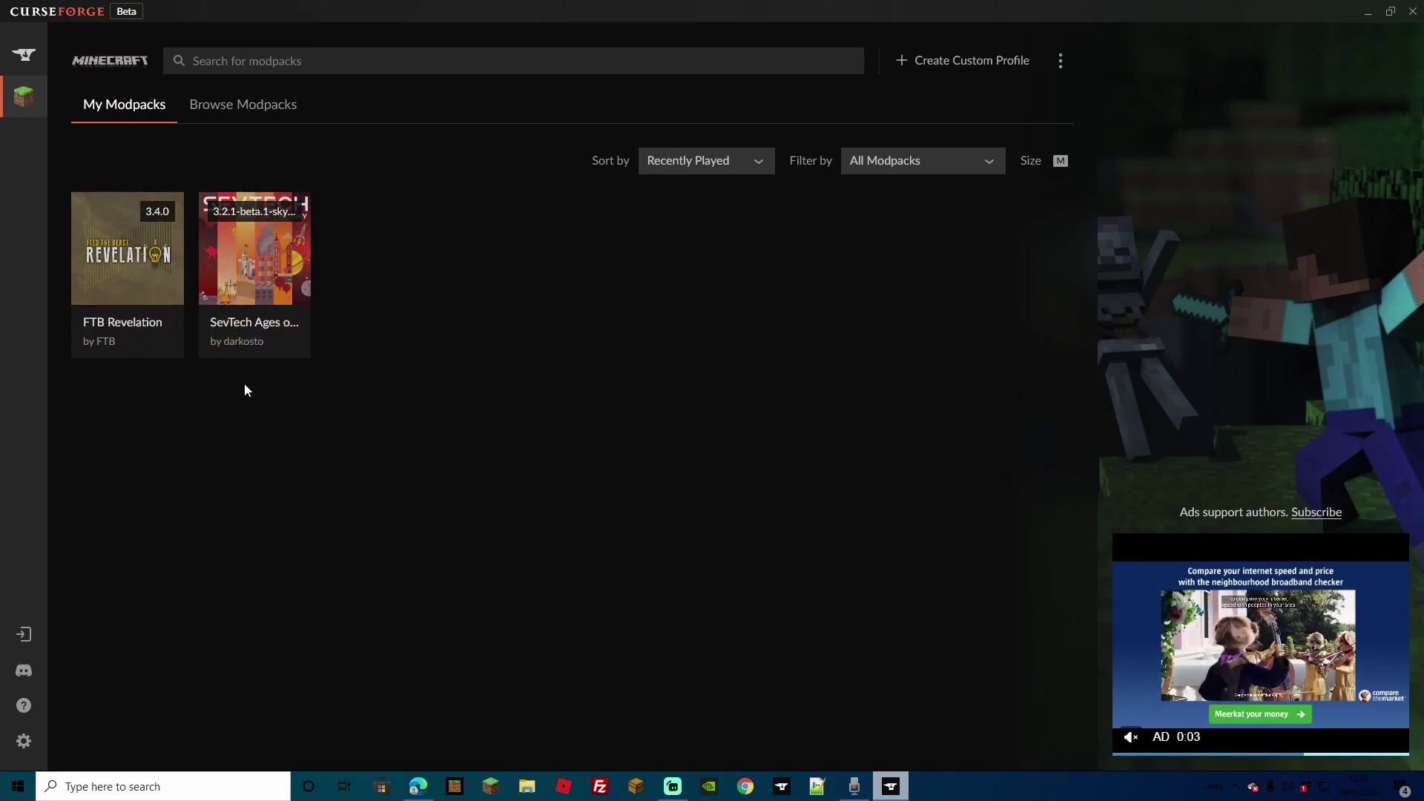
{"action": "left_click", "coordinate": [253, 111]}
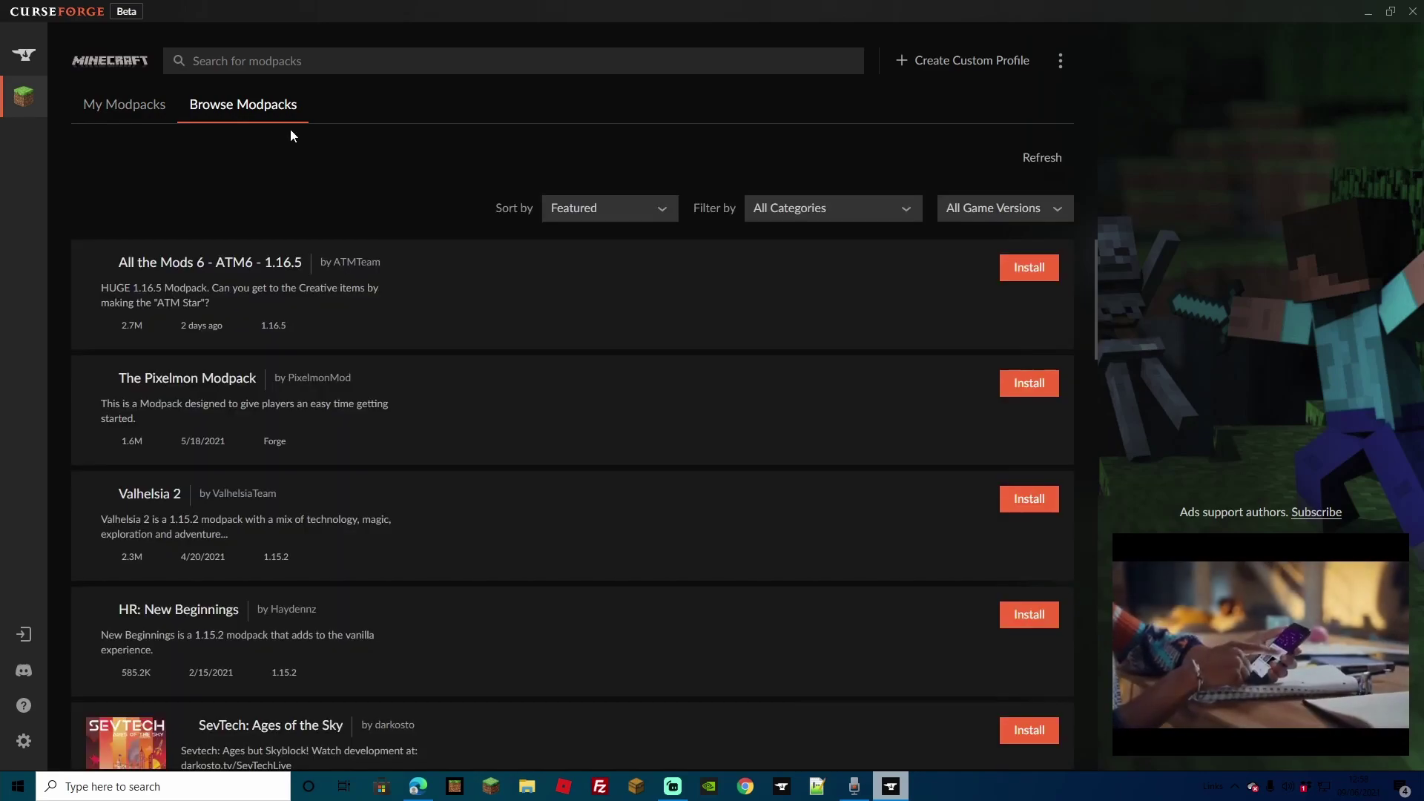
{"action": "left_click", "coordinate": [252, 63]}
{"action": "type", "text": "ftb revelation"}
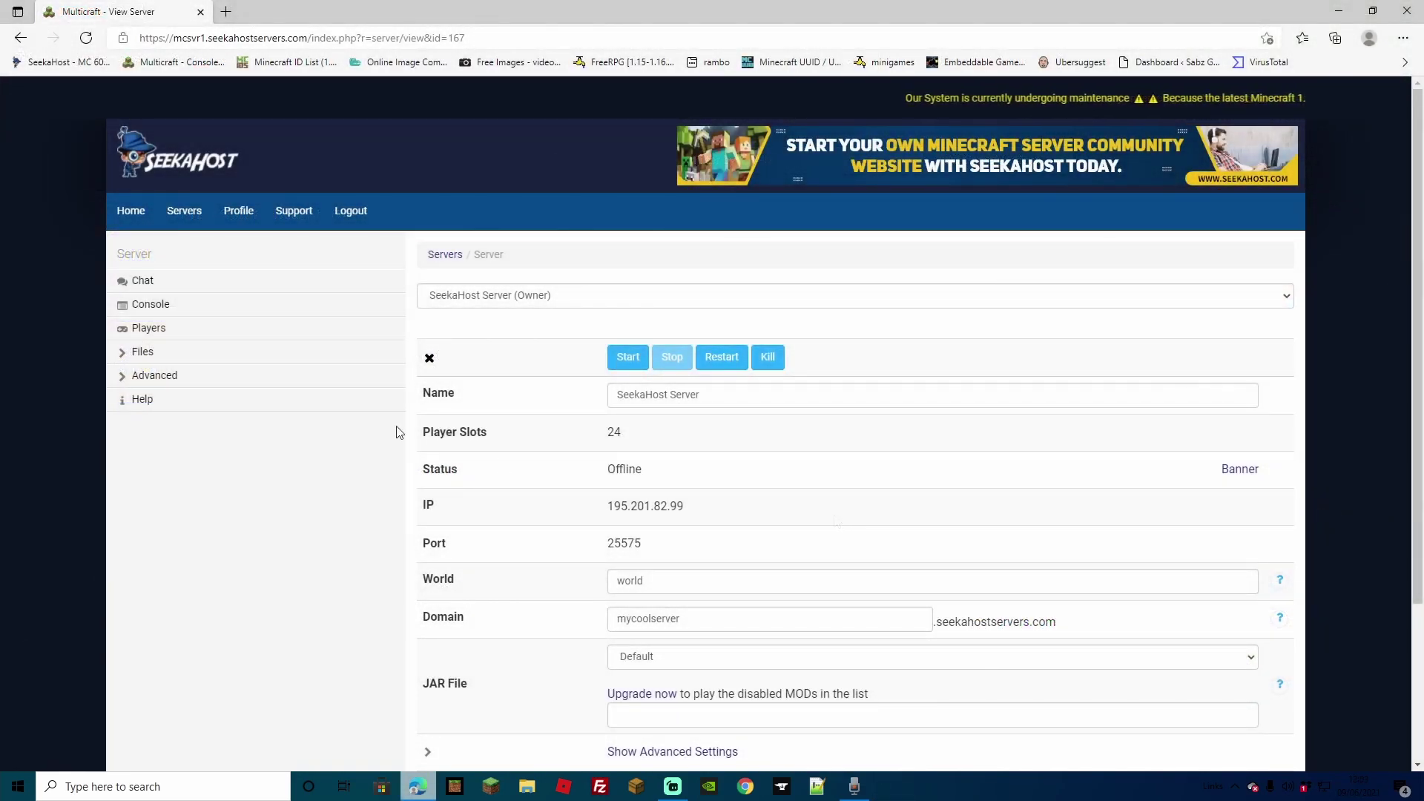
Download the server's world folder as a zip backup via FTP File Access and open it.
{"action": "left_click", "coordinate": [157, 353]}
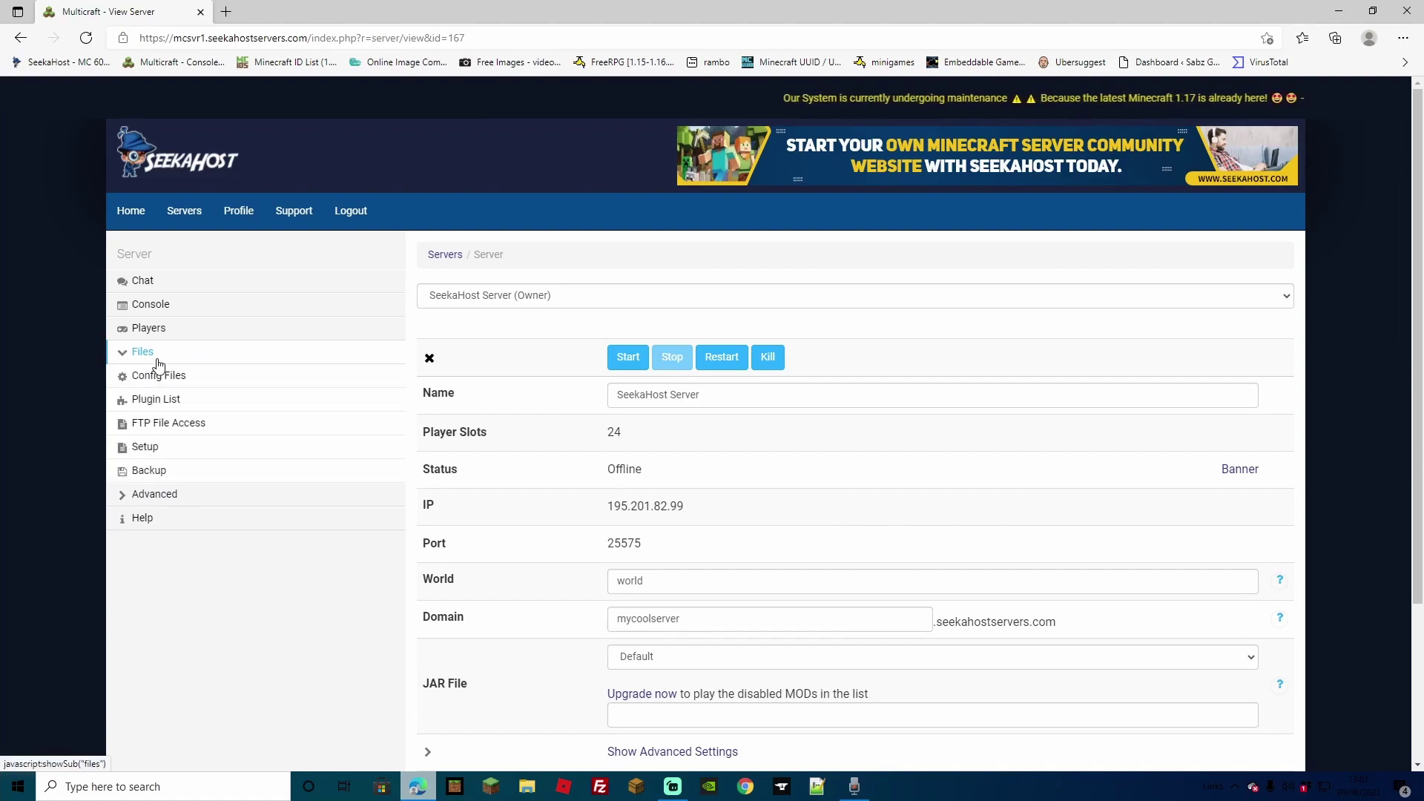
{"action": "left_click", "coordinate": [154, 424]}
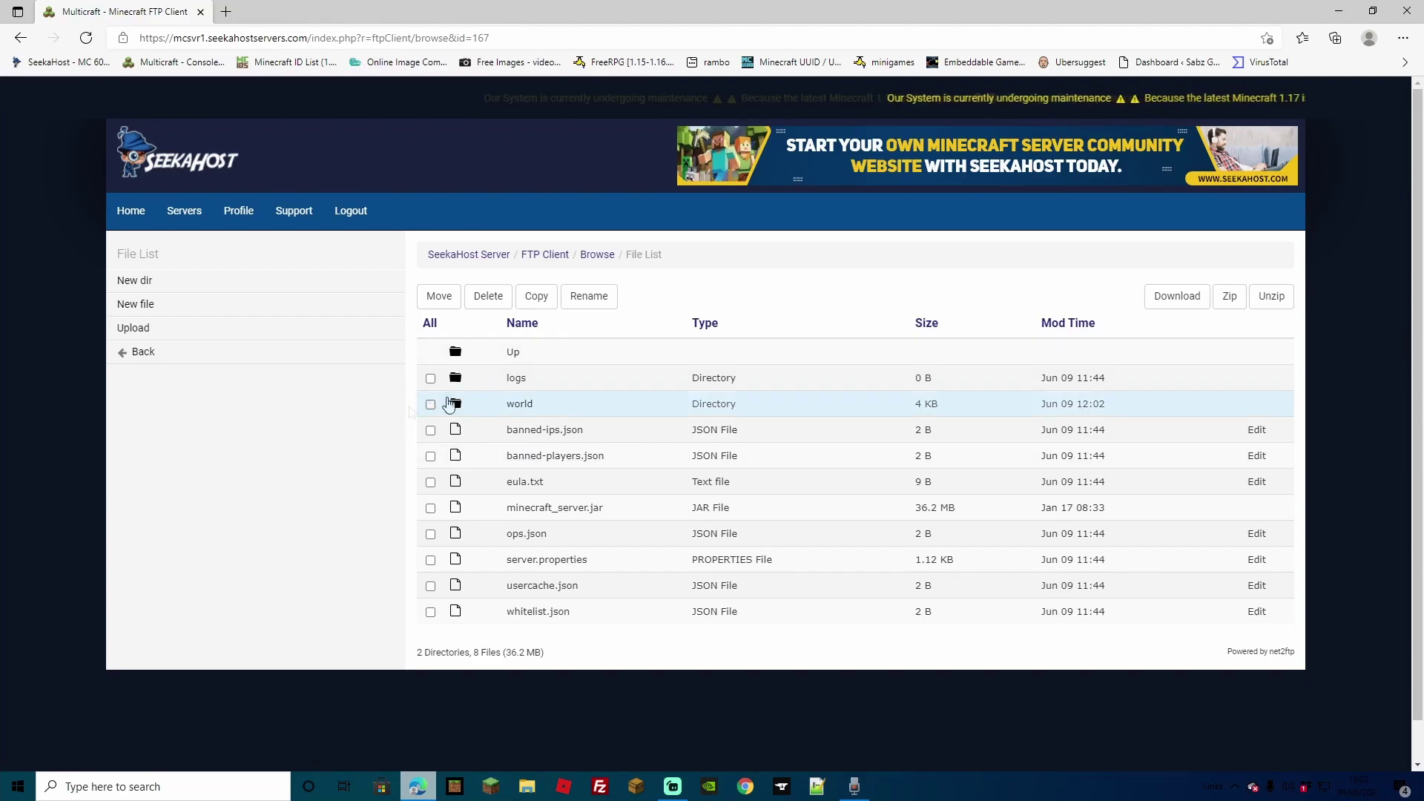
{"action": "left_click", "coordinate": [442, 404]}
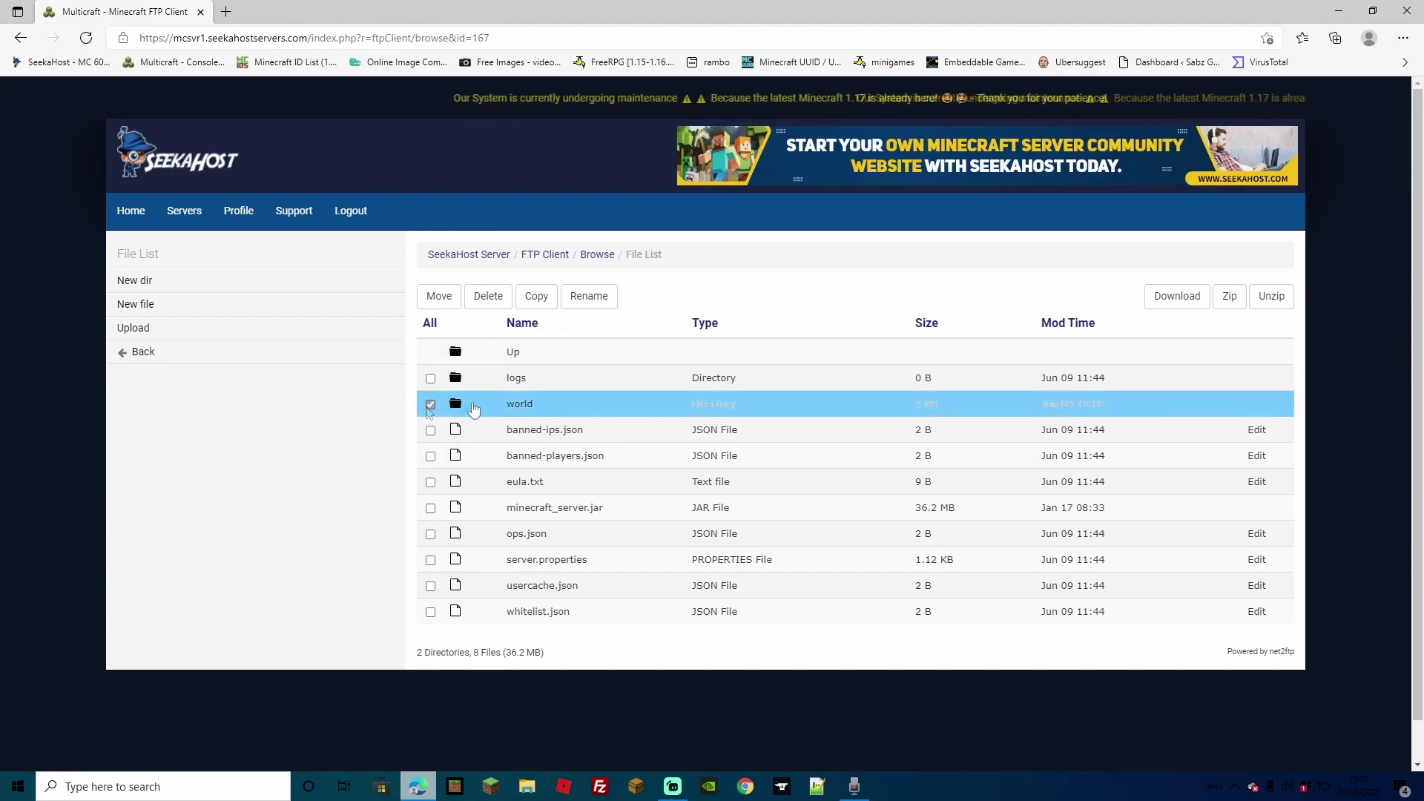
{"action": "left_click", "coordinate": [1176, 296]}
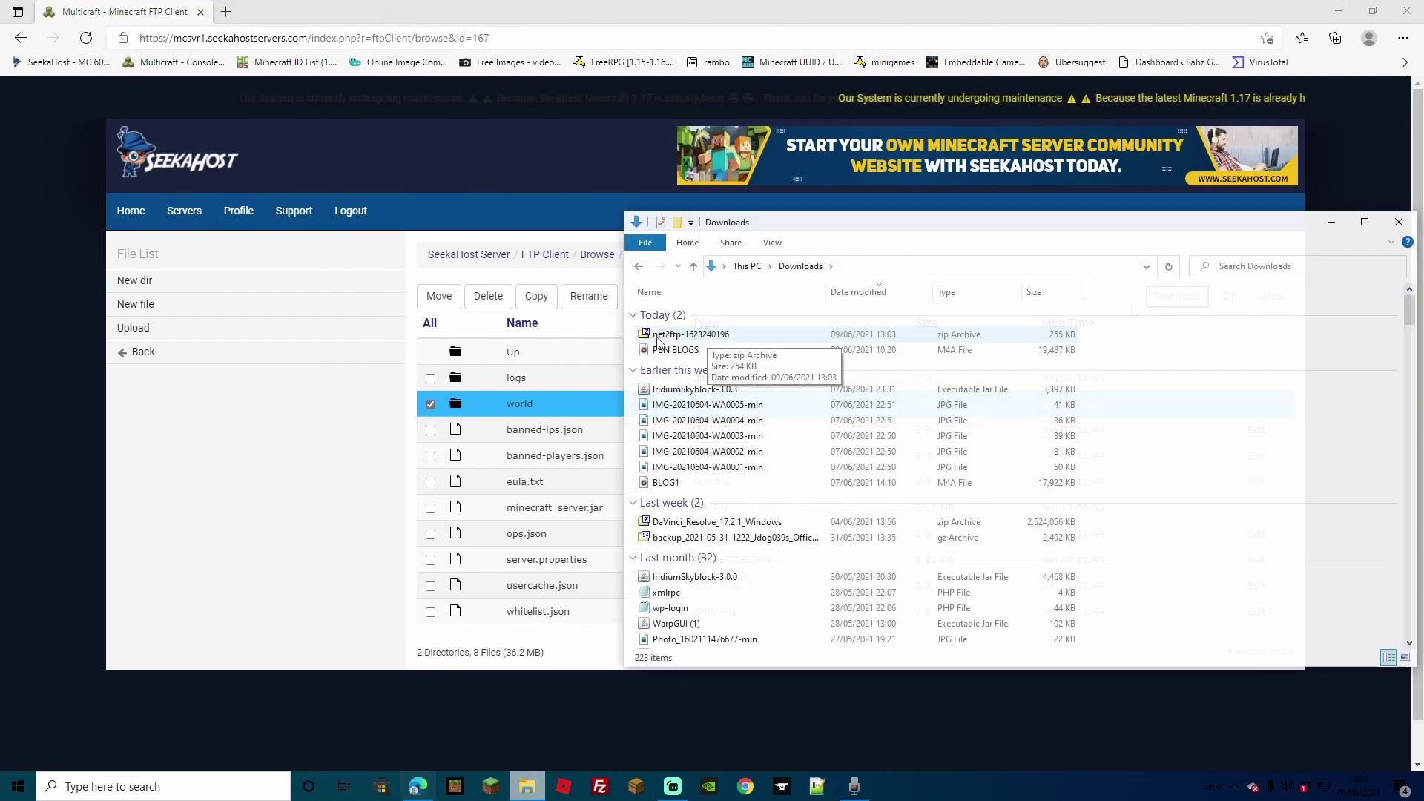
{"action": "double_click", "coordinate": [672, 337]}
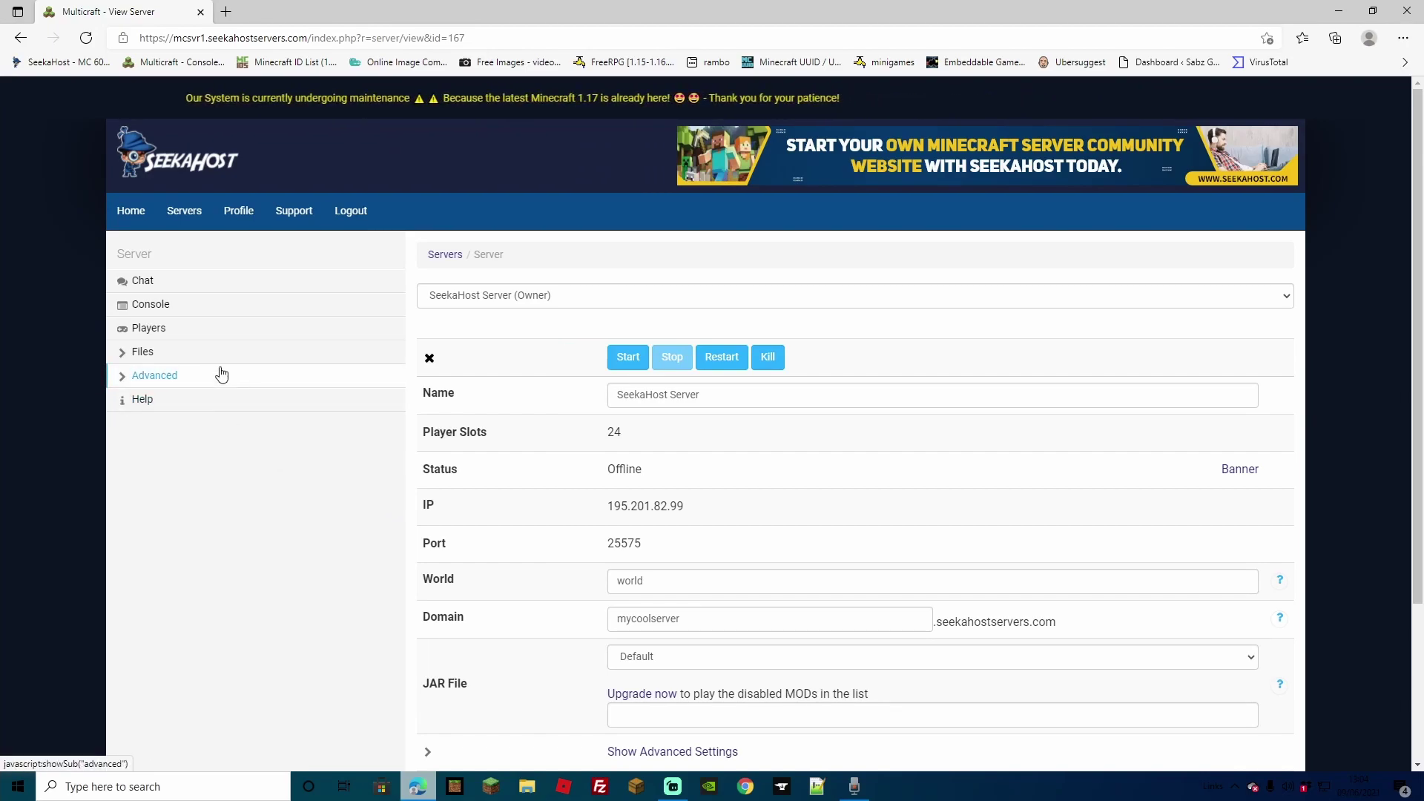
Apply the Configure Server for MOD setup template with Delete All Server Files ticked.
{"action": "left_click", "coordinate": [157, 354]}
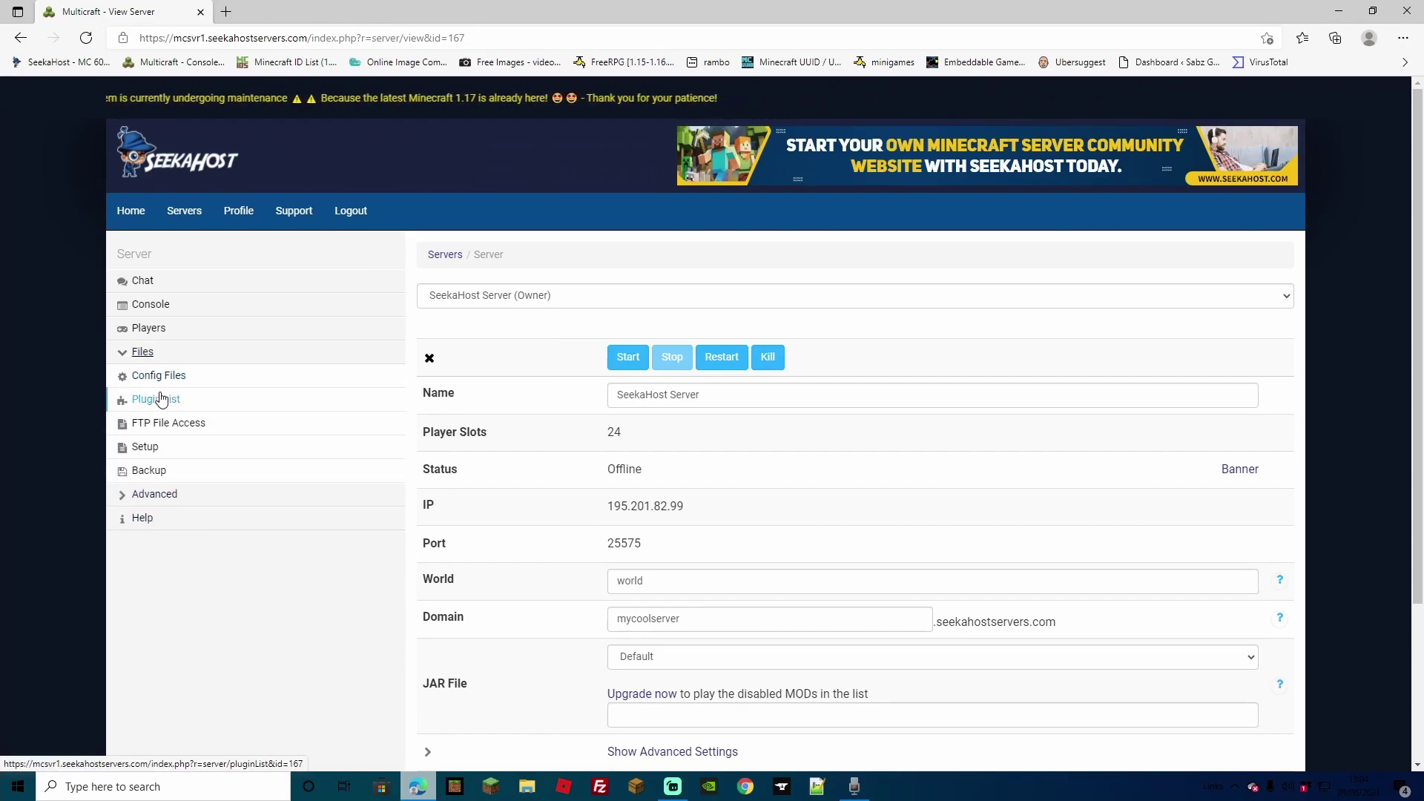
{"action": "left_click", "coordinate": [146, 446]}
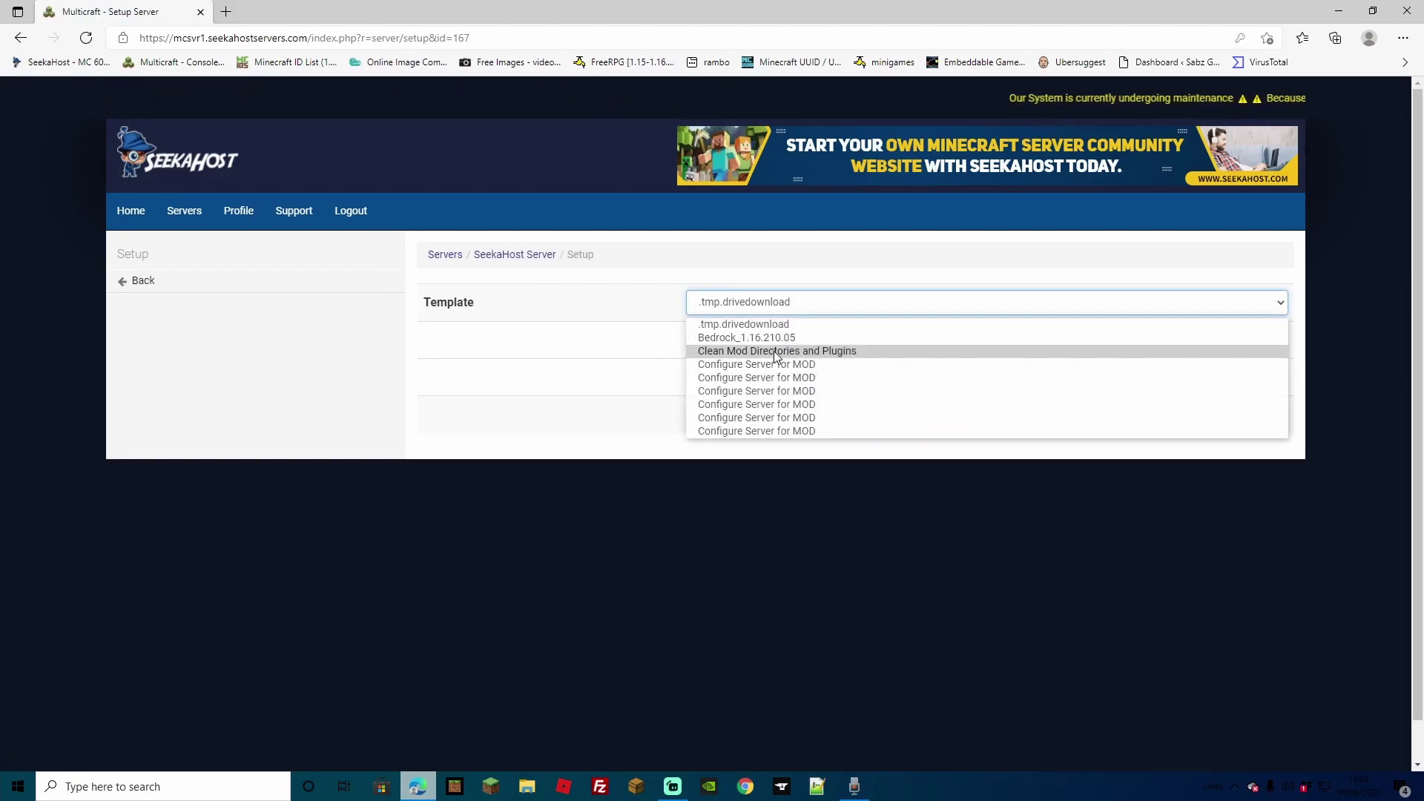
{"action": "left_click", "coordinate": [774, 353]}
{"action": "left_click", "coordinate": [690, 340]}
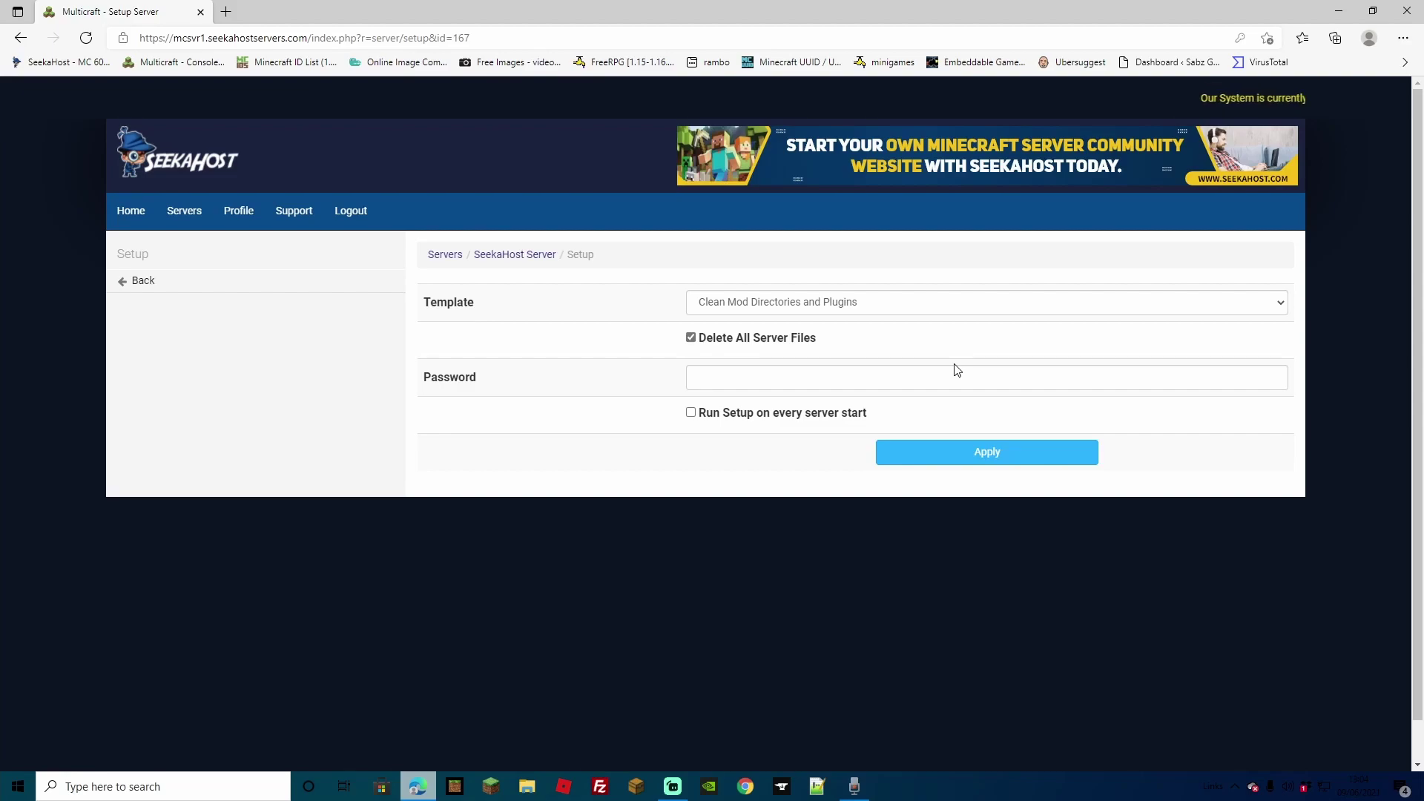
{"action": "left_click", "coordinate": [1271, 307]}
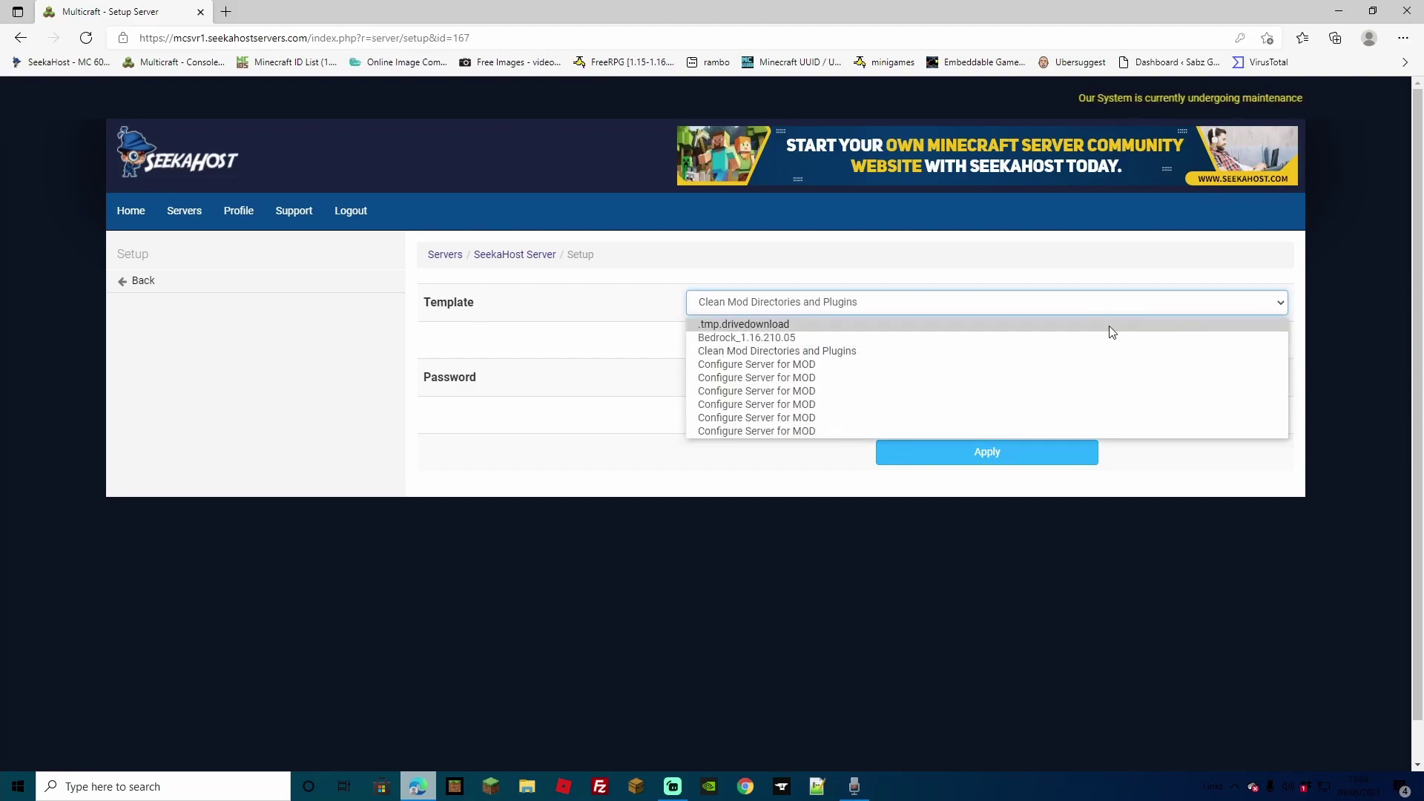
{"action": "left_click", "coordinate": [784, 364]}
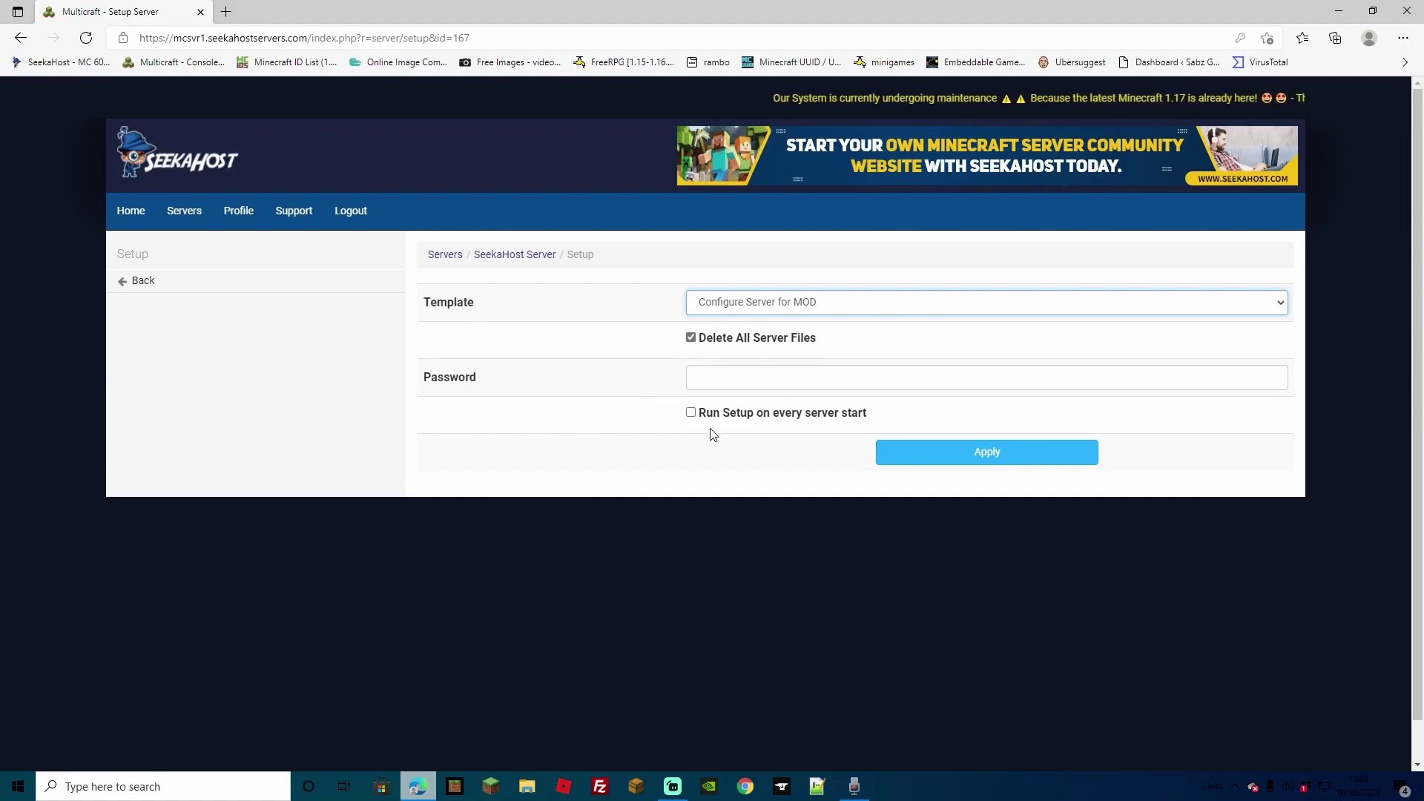
{"action": "left_click", "coordinate": [951, 460]}
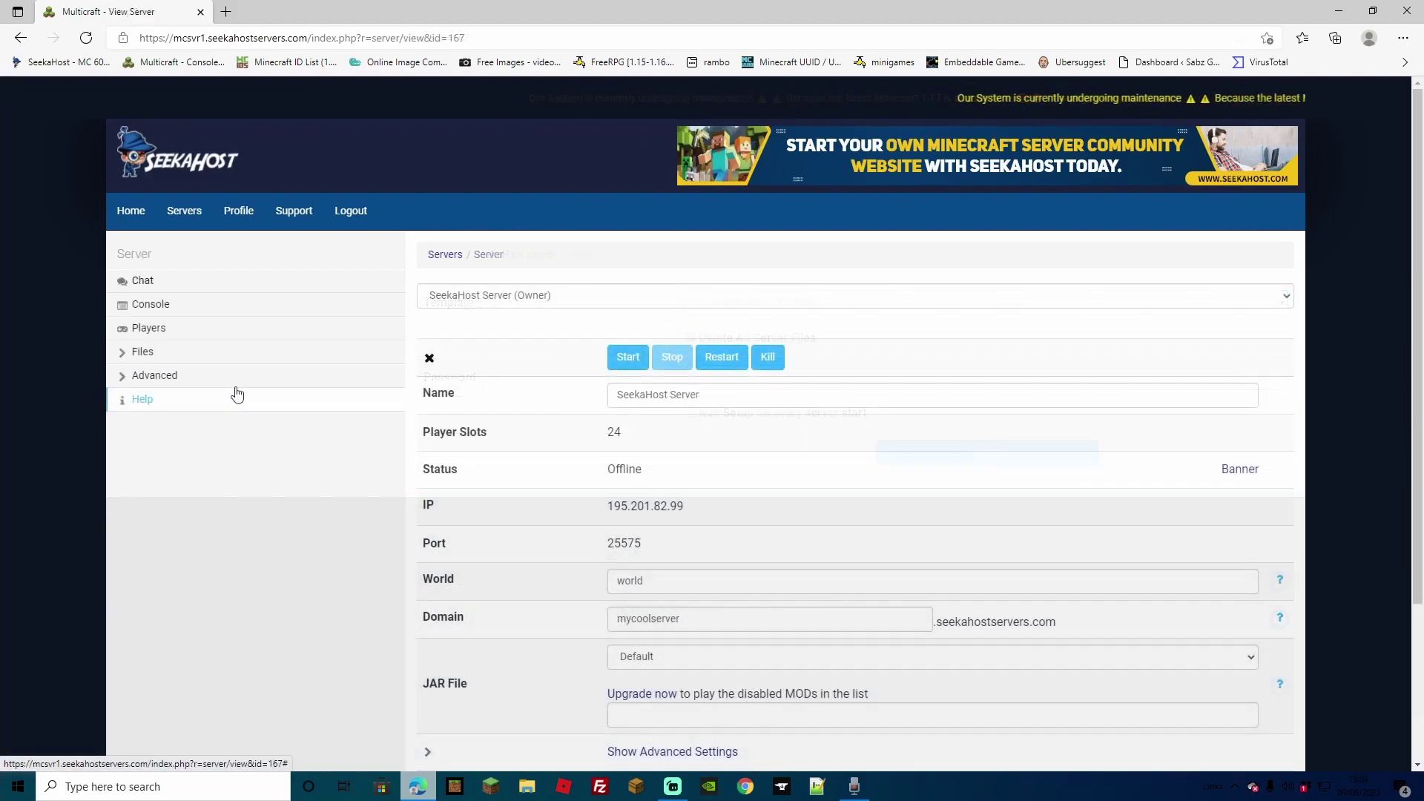
Delete every server file and folder, including world, logs and minecraft_server.jar, via FTP File Access.
{"action": "left_click", "coordinate": [148, 355]}
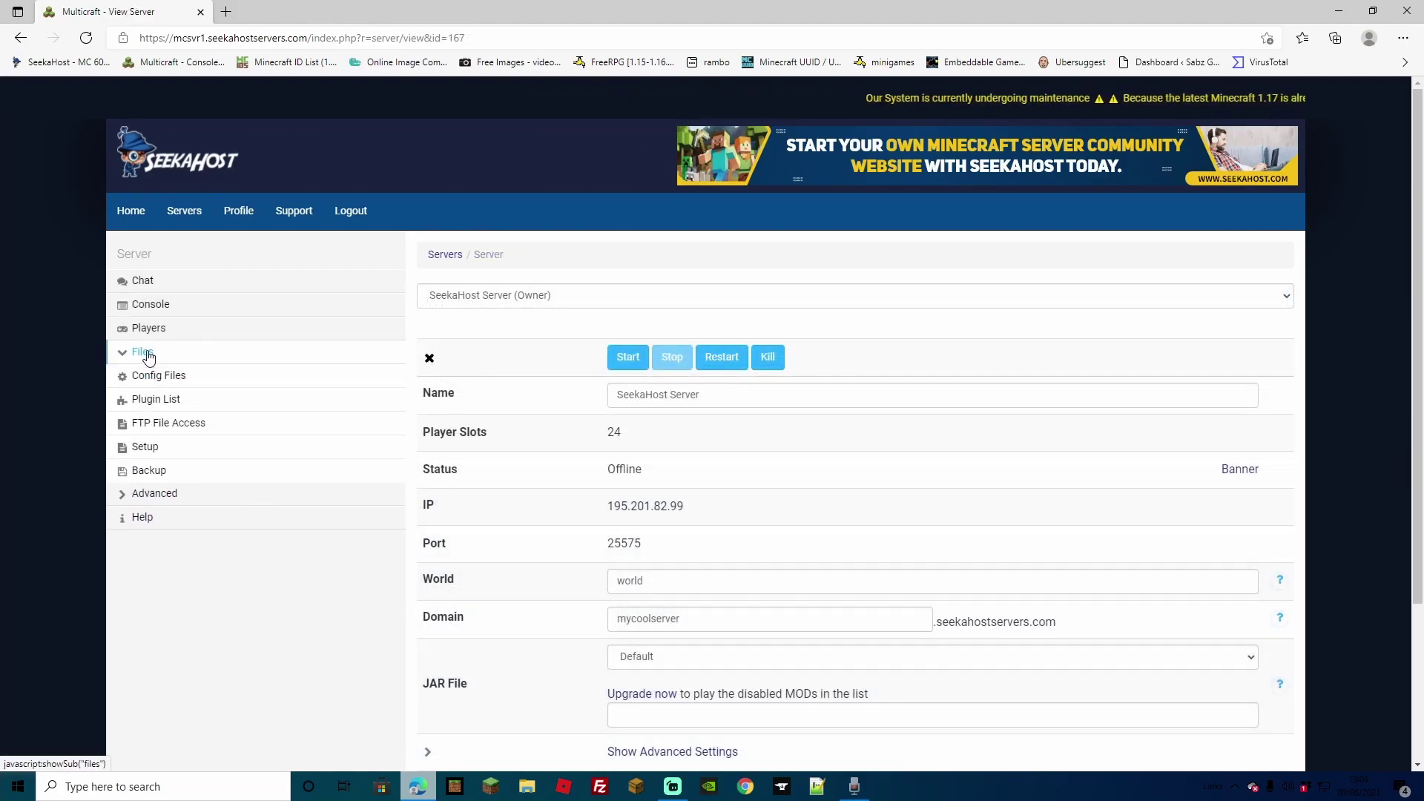
{"action": "left_click", "coordinate": [169, 424]}
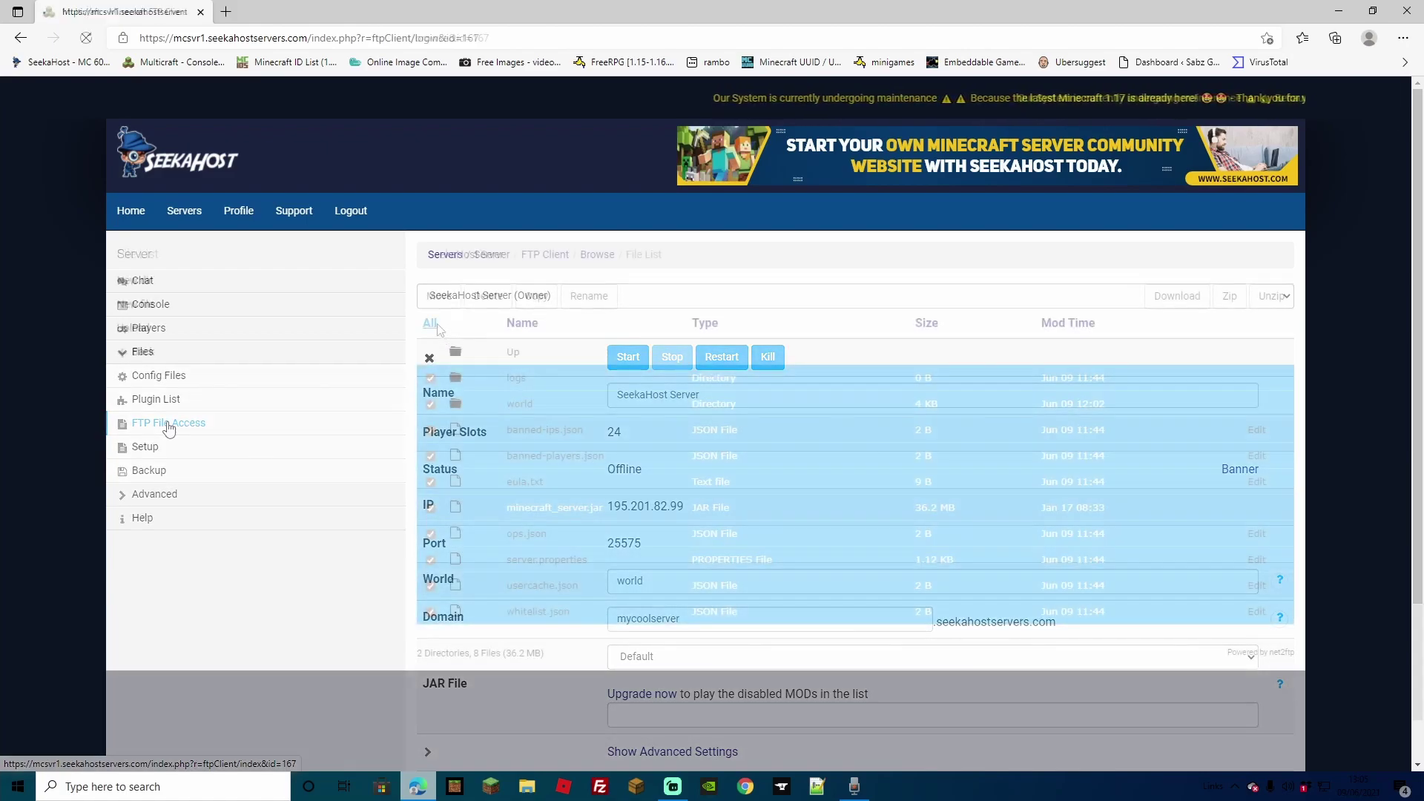
{"action": "left_click", "coordinate": [429, 324]}
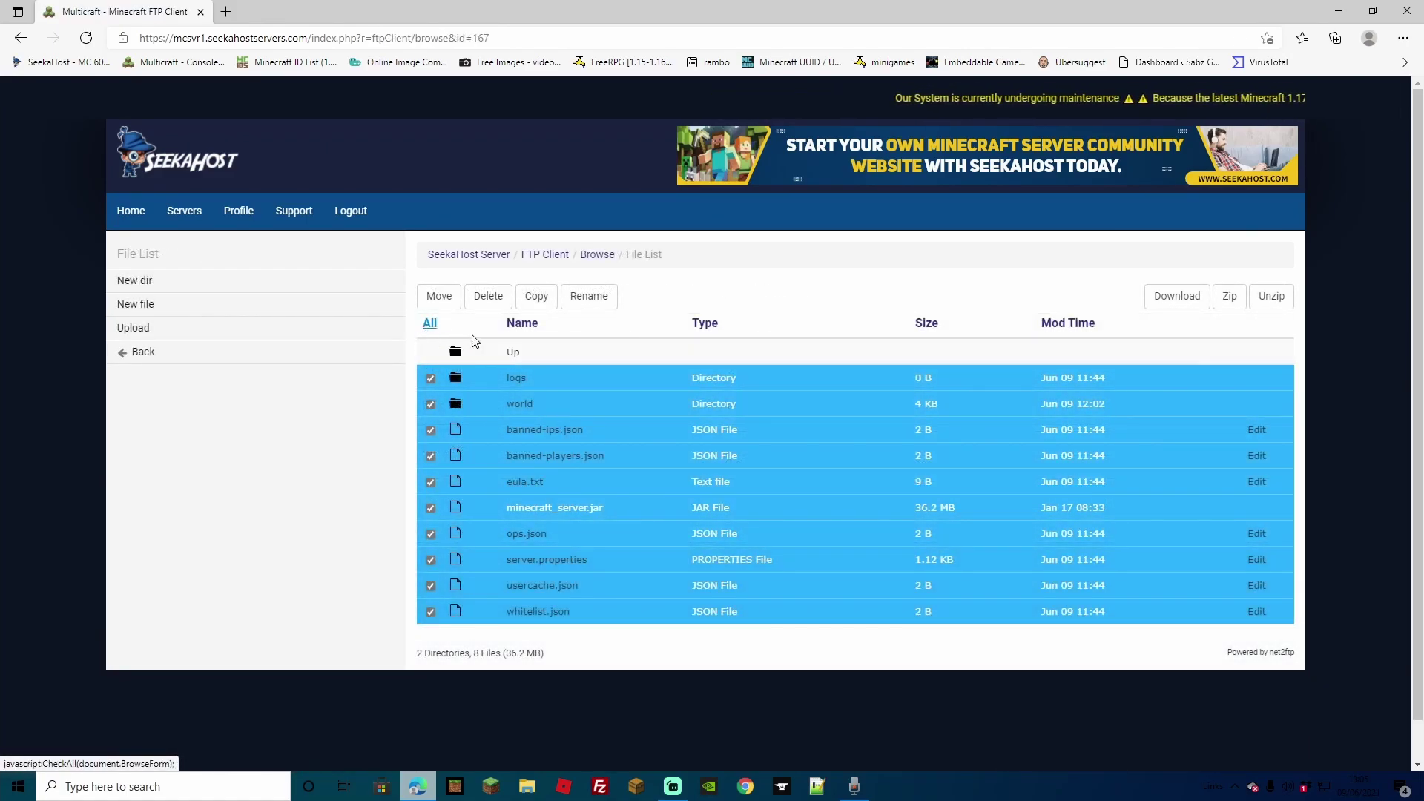
{"action": "left_click", "coordinate": [488, 298]}
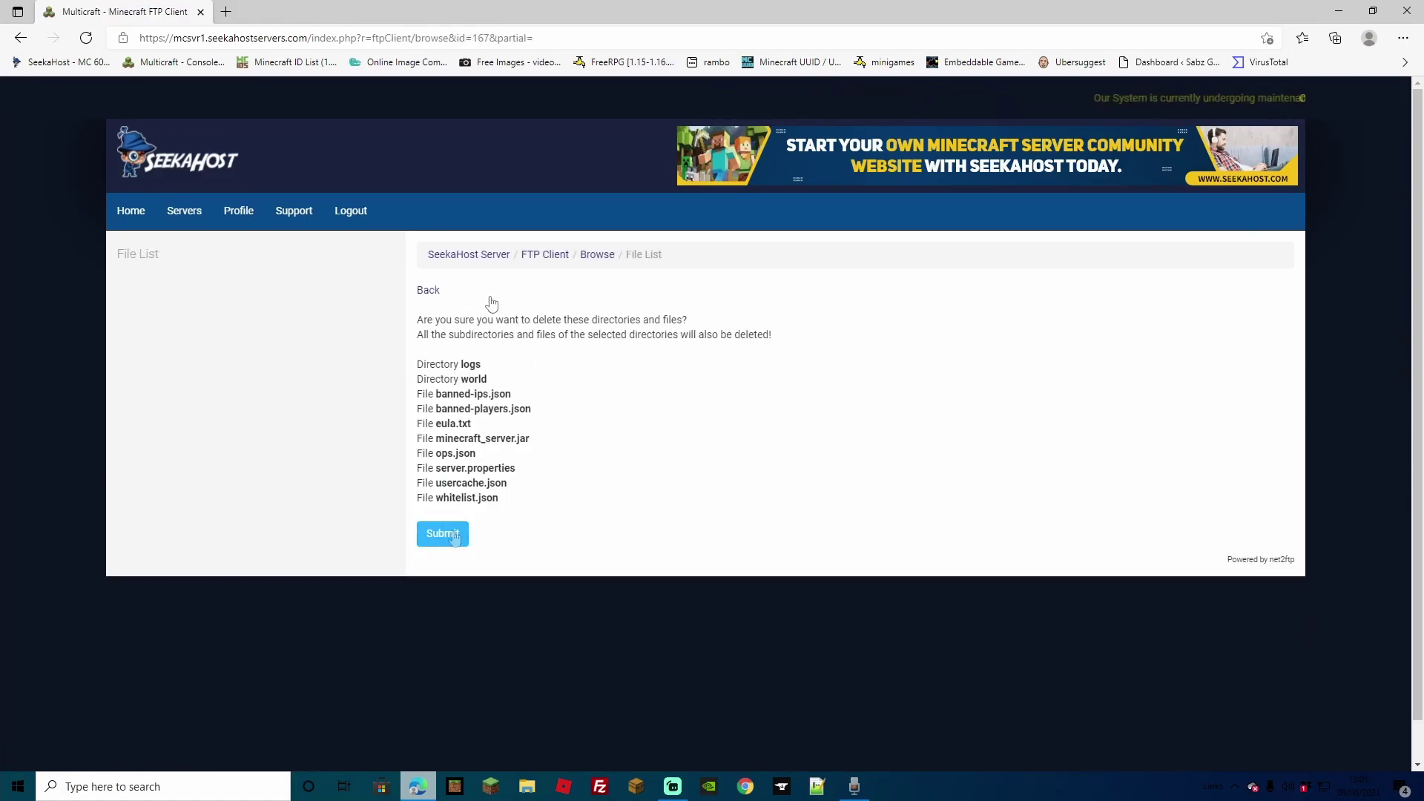
{"action": "left_click", "coordinate": [448, 535]}
{"action": "scroll", "coordinate": [860, 539], "scroll_direction": "down", "scroll_amount": 3}
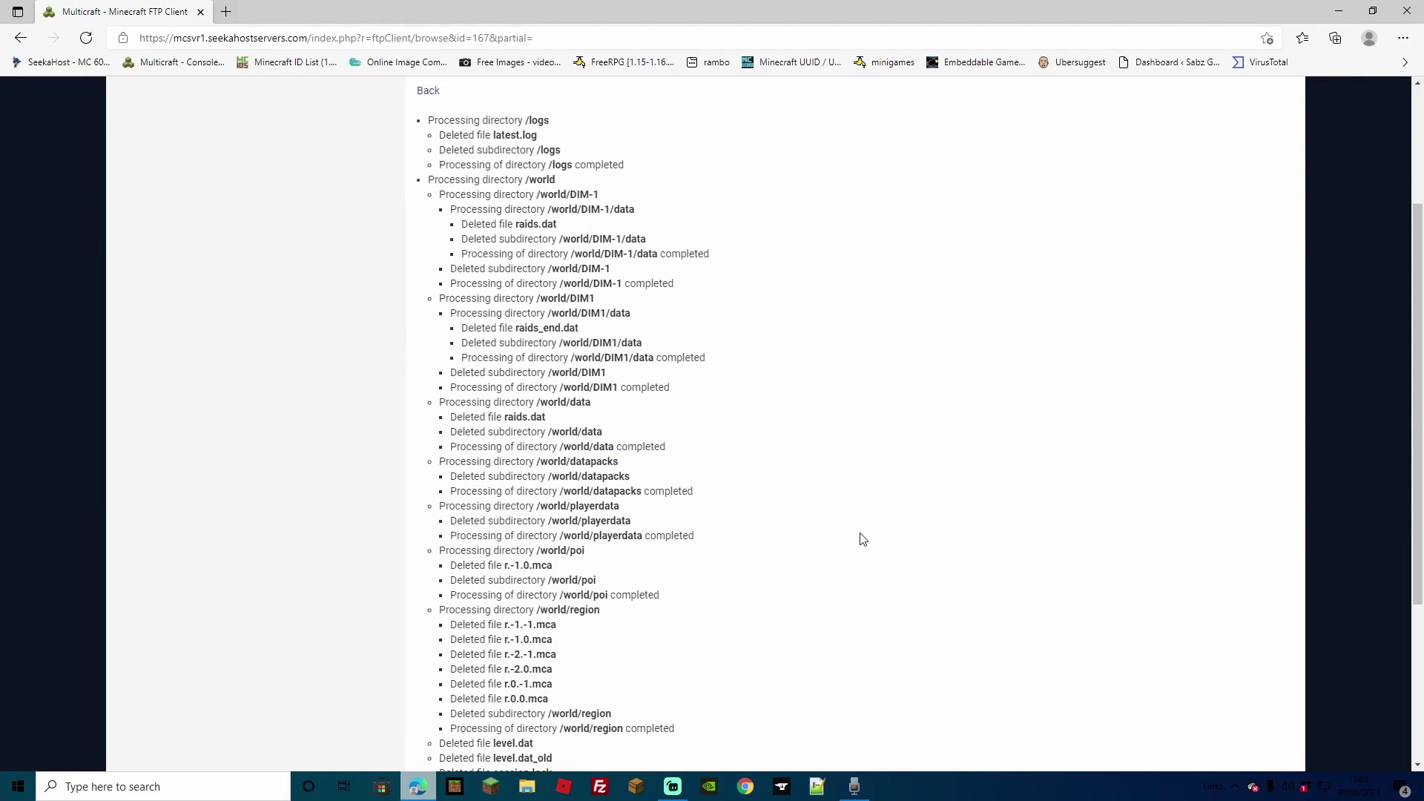
{"action": "scroll", "coordinate": [860, 536], "scroll_direction": "down", "scroll_amount": 3}
{"action": "scroll", "coordinate": [860, 535], "scroll_direction": "up", "scroll_amount": 6}
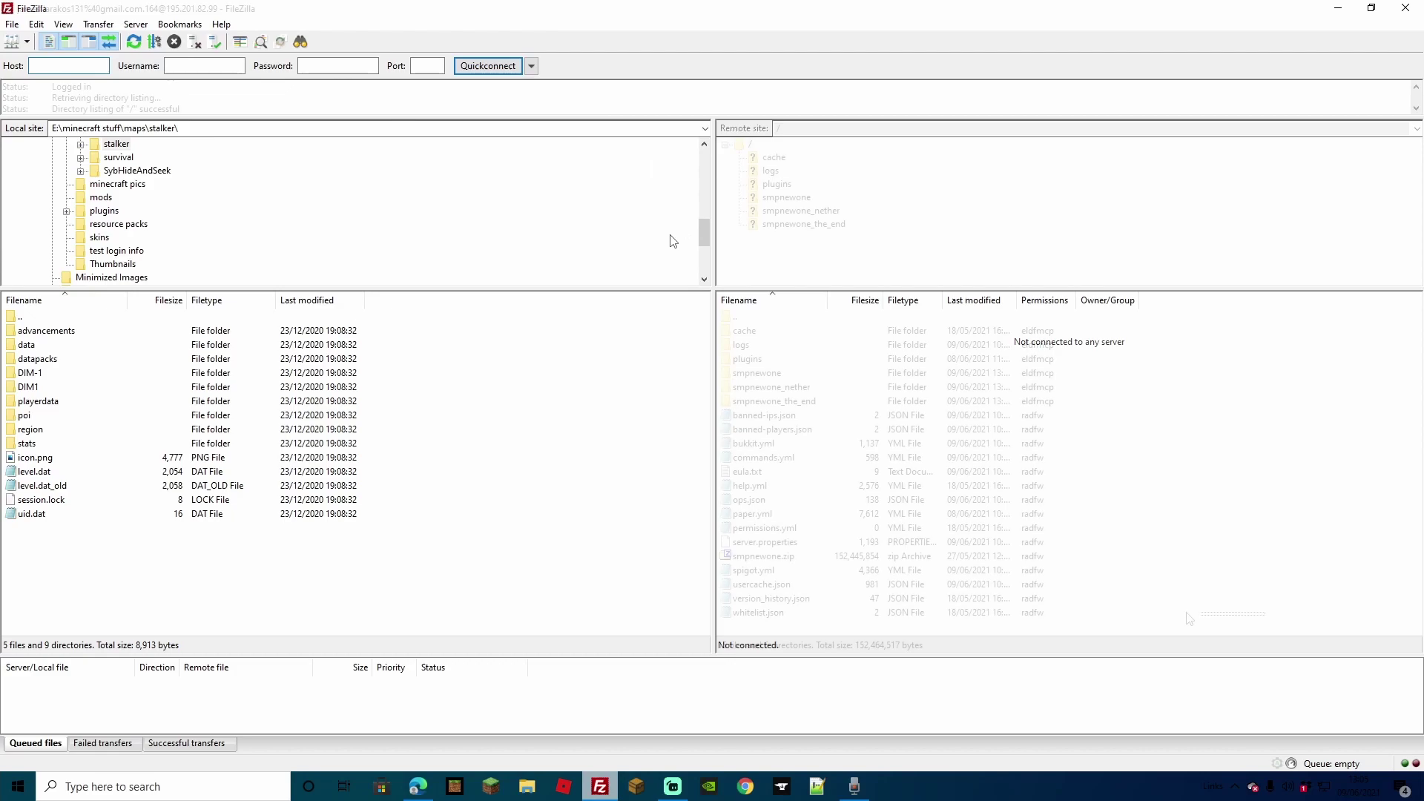
Select all of the server's files in FileZilla's Remote site pane.
{"action": "left_click_drag", "start_coordinate": [1265, 617], "coordinate": [856, 326]}
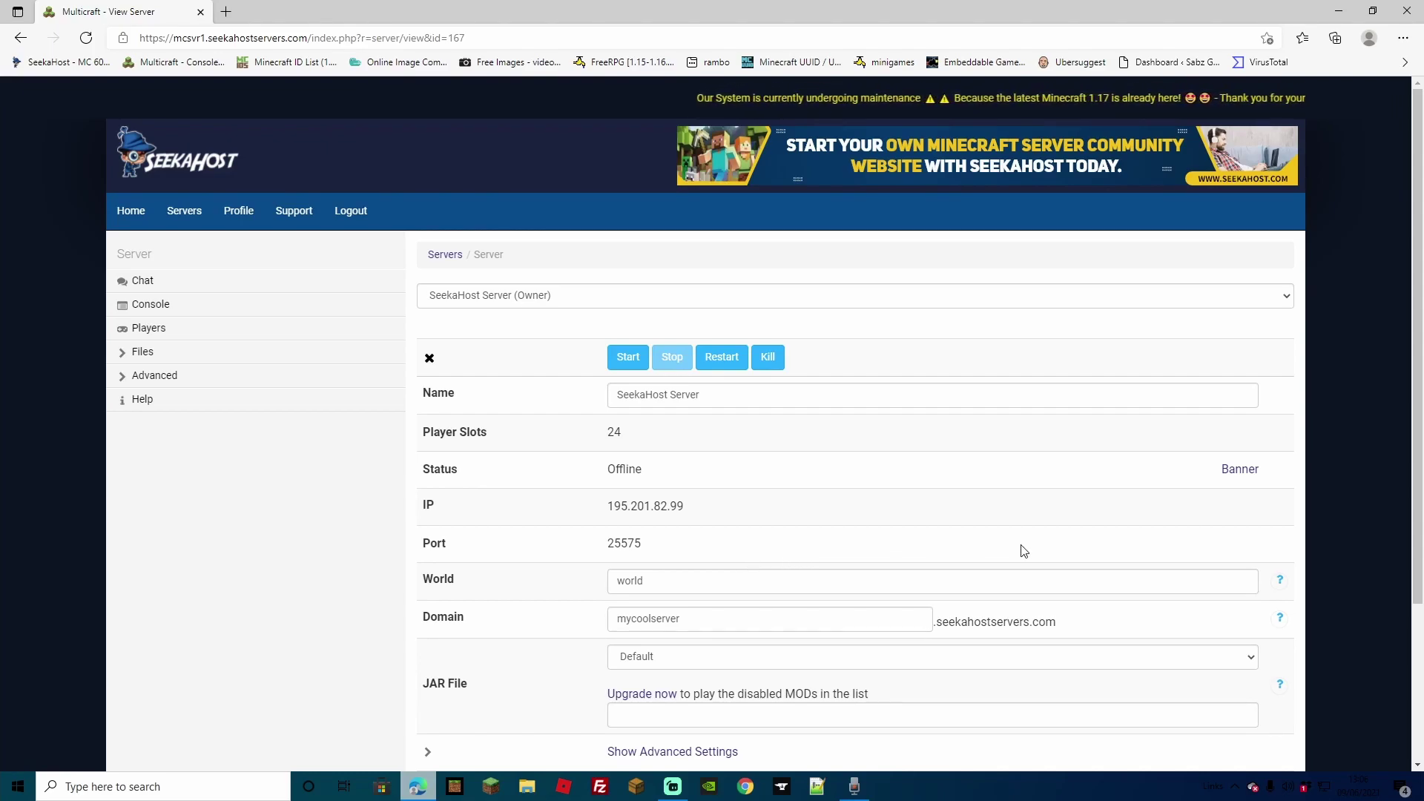
Set the server's JAR file to FTB - Revelation 3.4.0.
{"action": "scroll", "coordinate": [1023, 550], "scroll_direction": "down", "scroll_amount": 2}
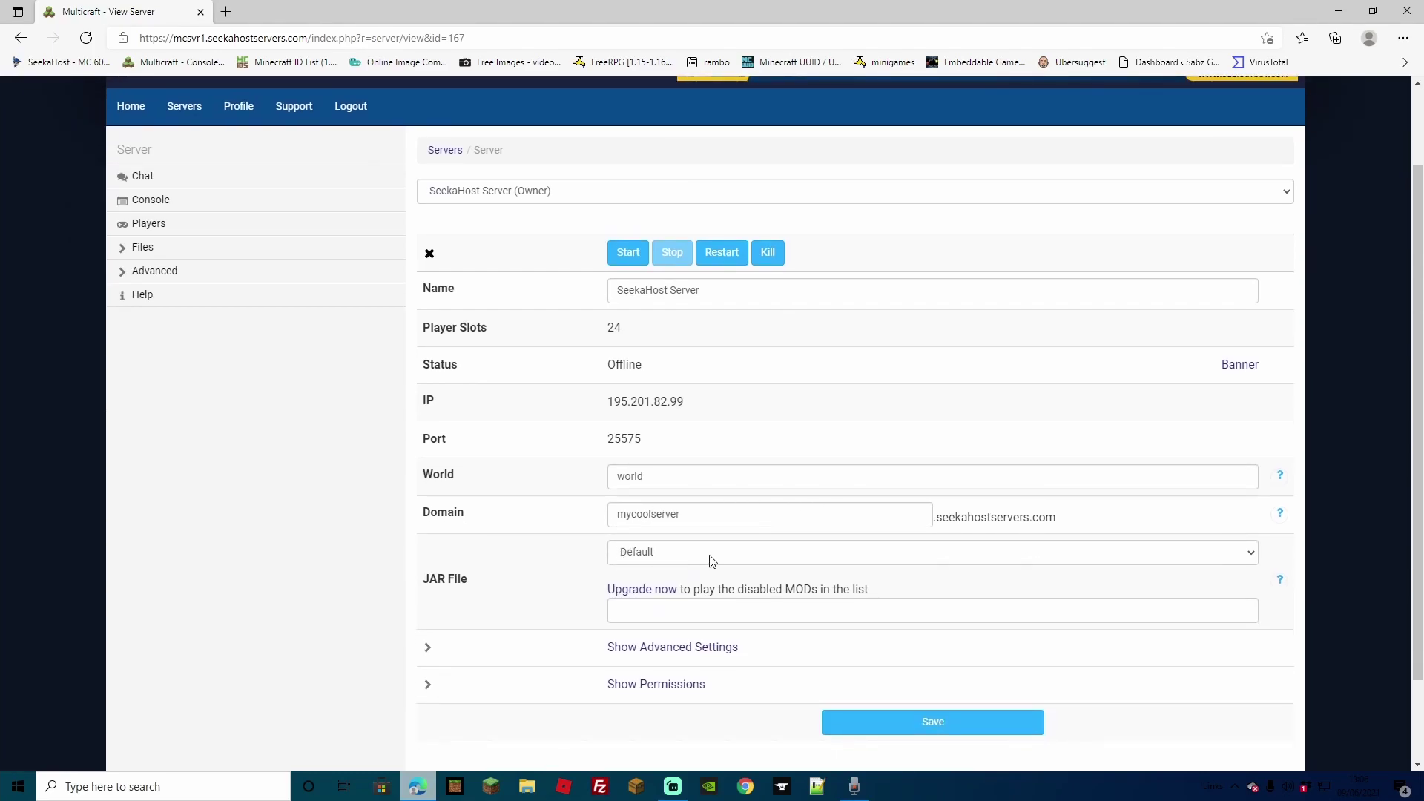
{"action": "left_click", "coordinate": [783, 553]}
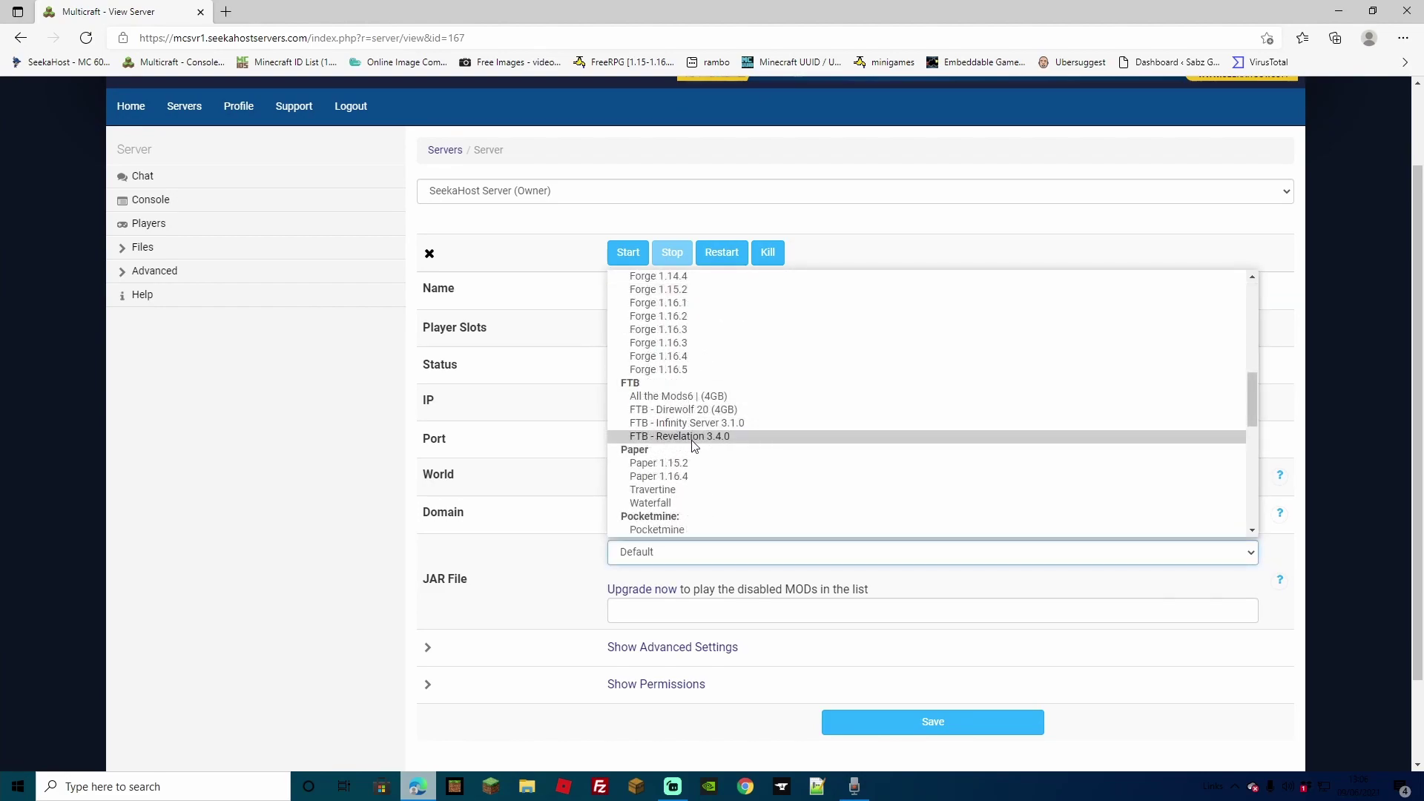
{"action": "left_click", "coordinate": [694, 443]}
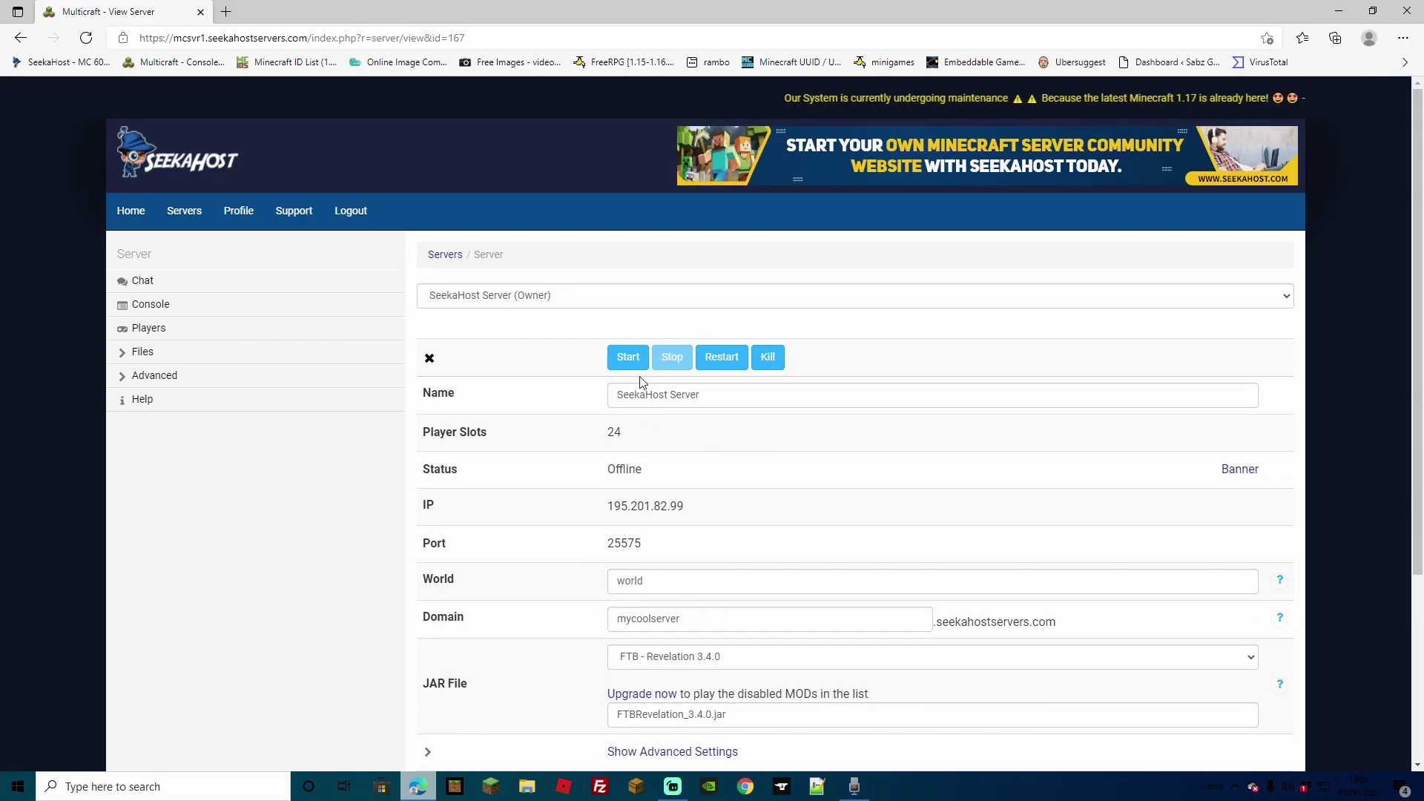
{"action": "left_click", "coordinate": [143, 352]}
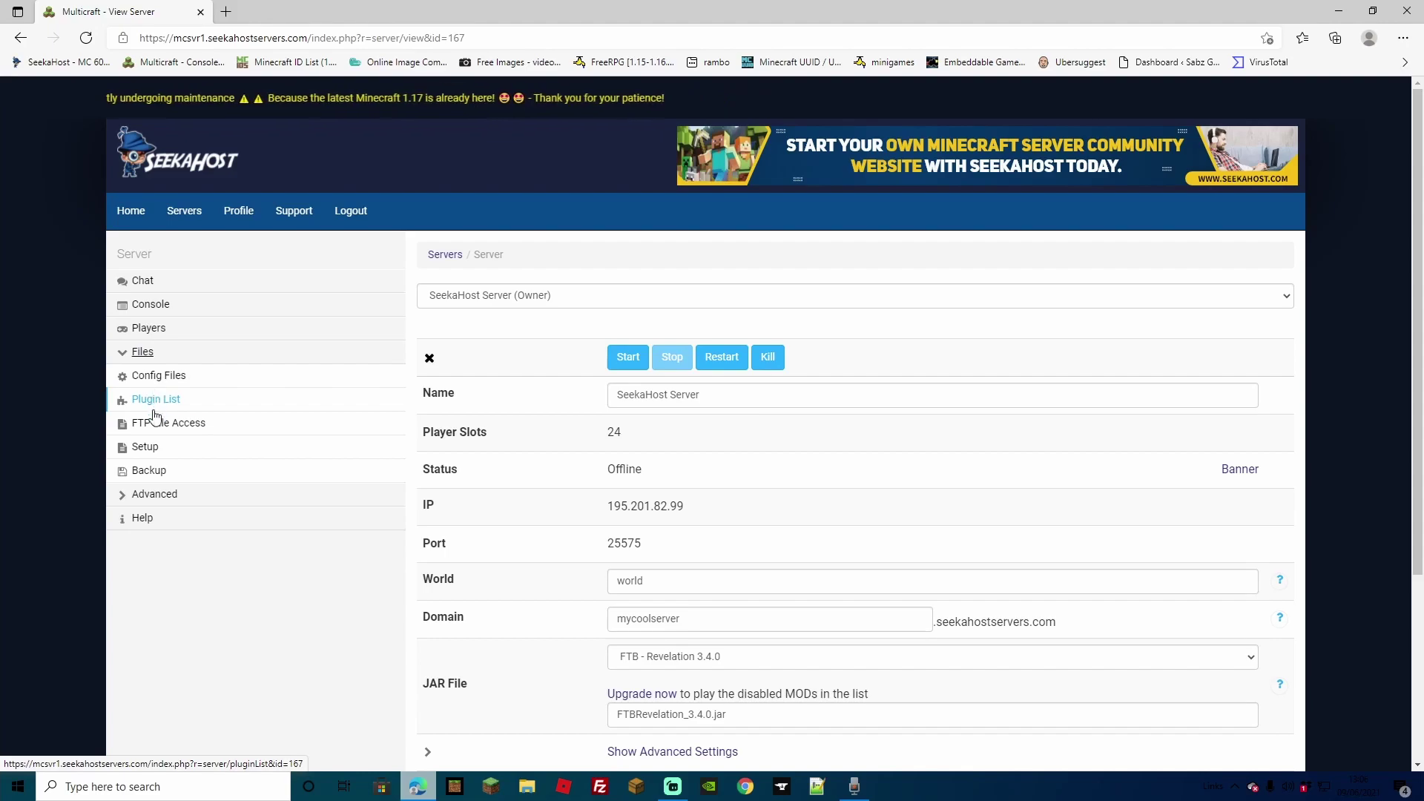
Apply the Configure Server for MOD template and start the server, bringing it Online at 0/24.
{"action": "left_click", "coordinate": [144, 446]}
{"action": "left_click", "coordinate": [786, 301]}
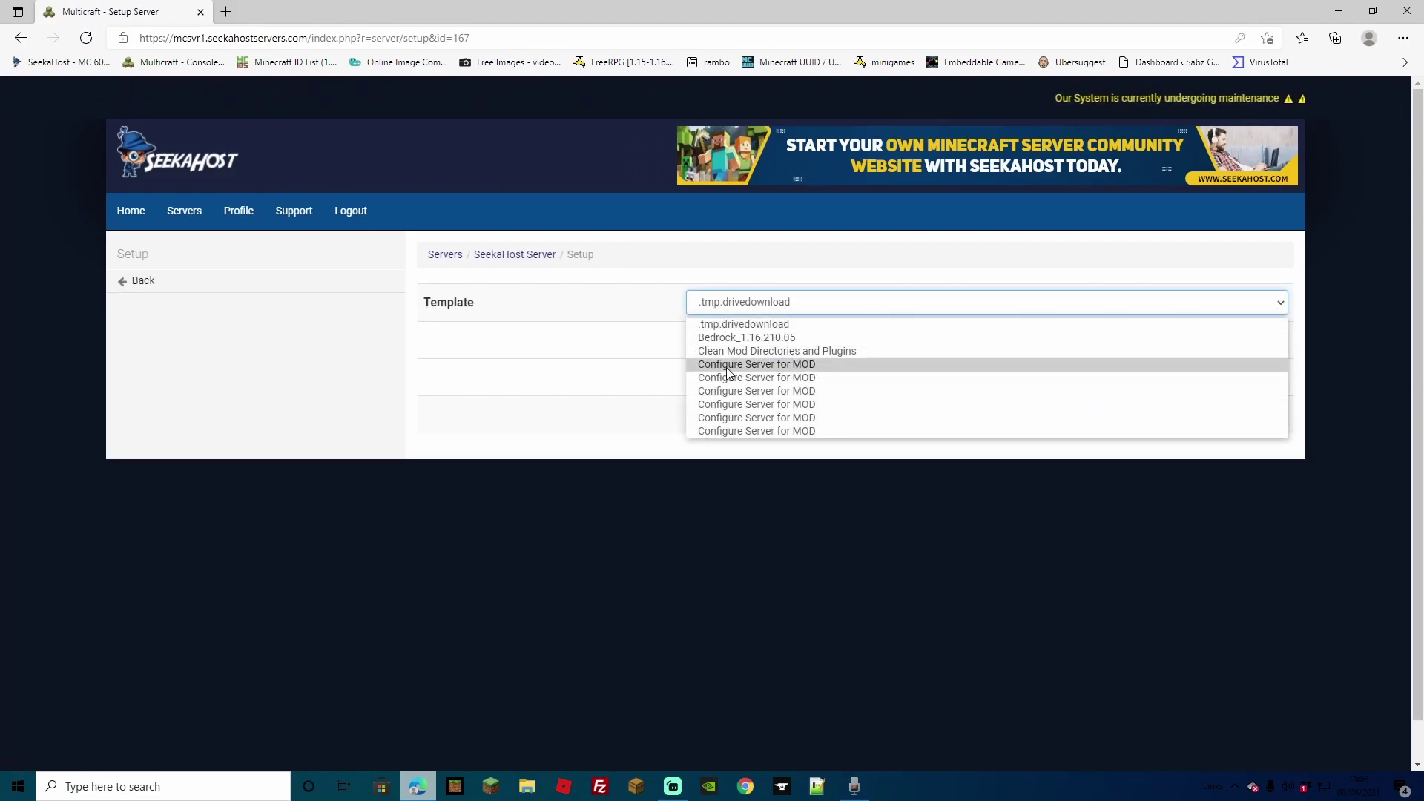
{"action": "left_click", "coordinate": [728, 373]}
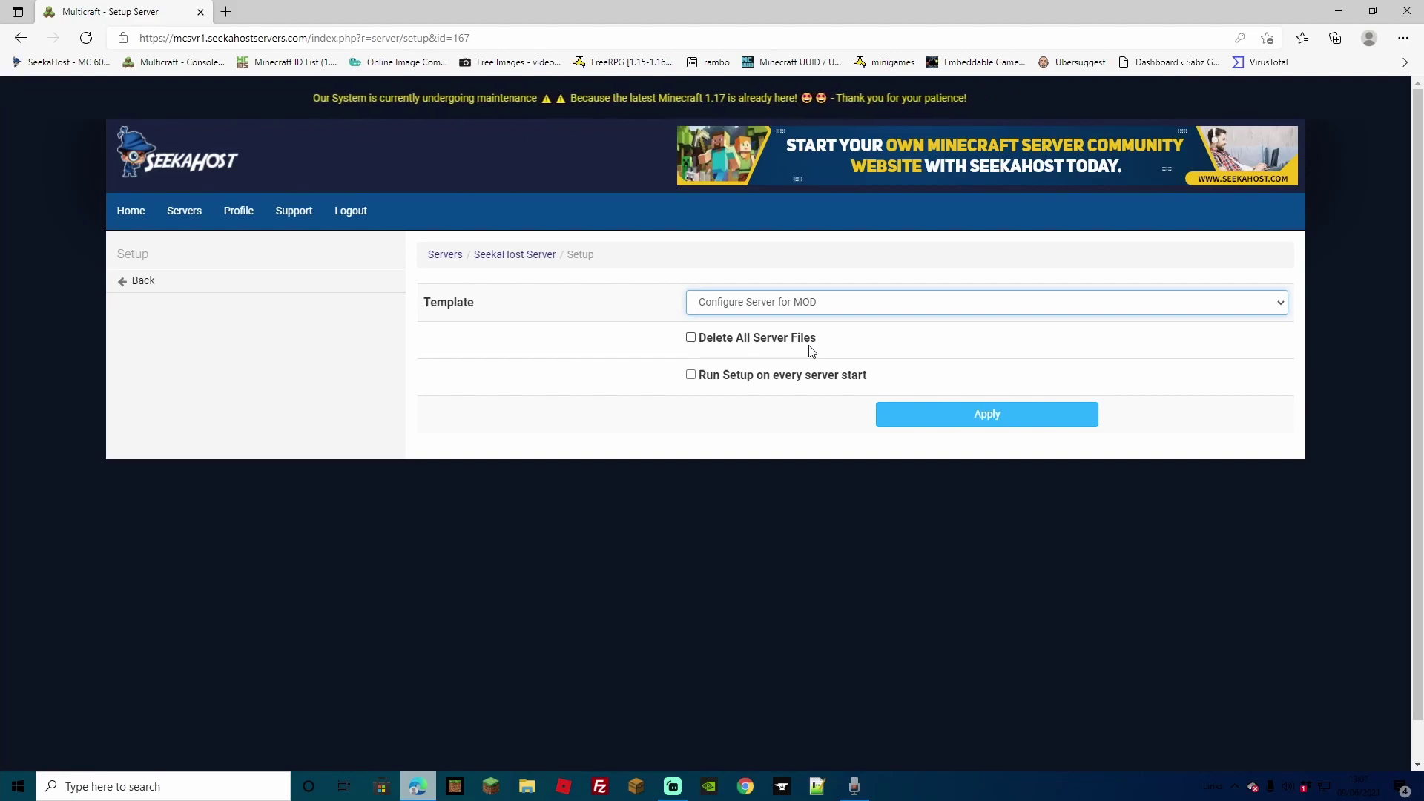
{"action": "left_click", "coordinate": [937, 416]}
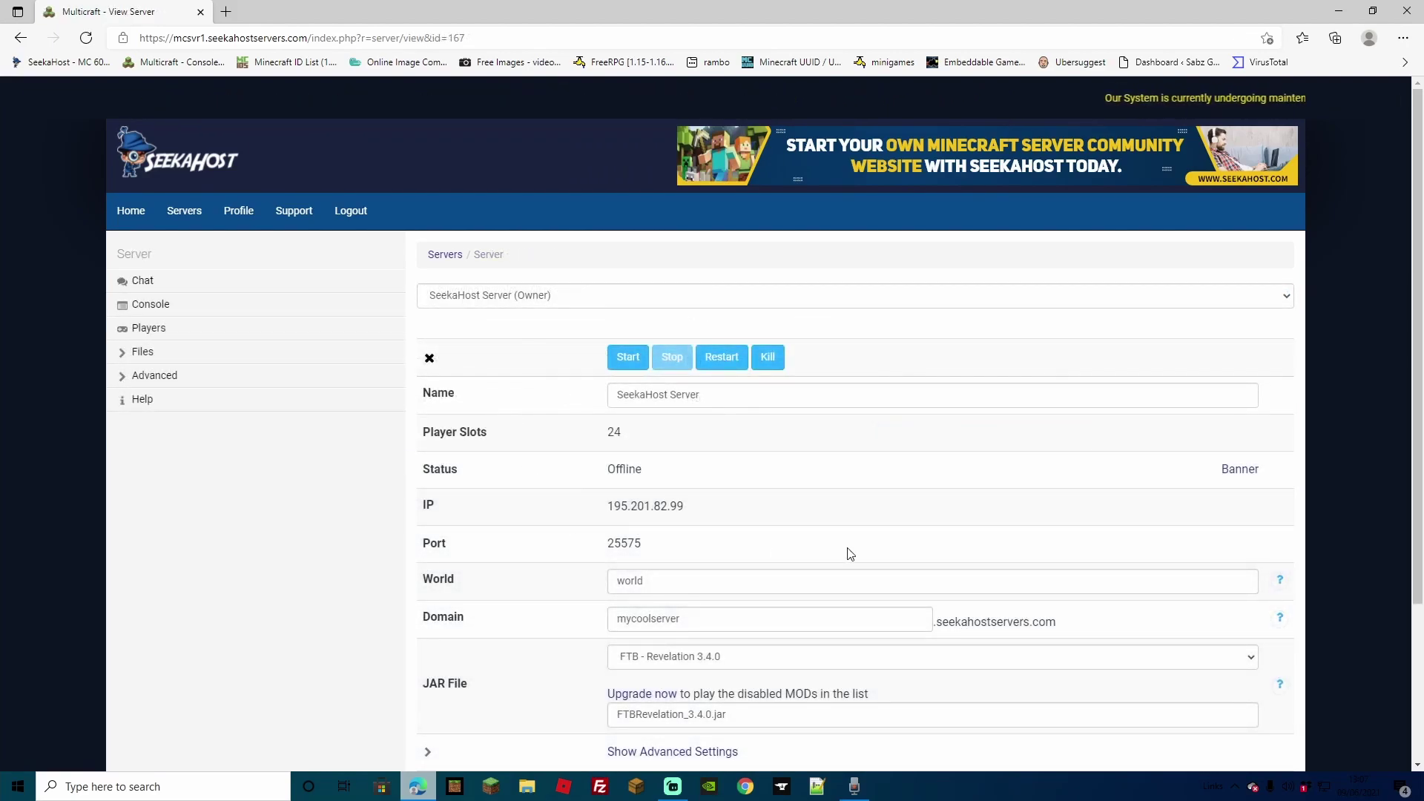
{"action": "scroll", "coordinate": [850, 553], "scroll_direction": "down", "scroll_amount": 3}
{"action": "scroll", "coordinate": [848, 549], "scroll_direction": "up", "scroll_amount": 3}
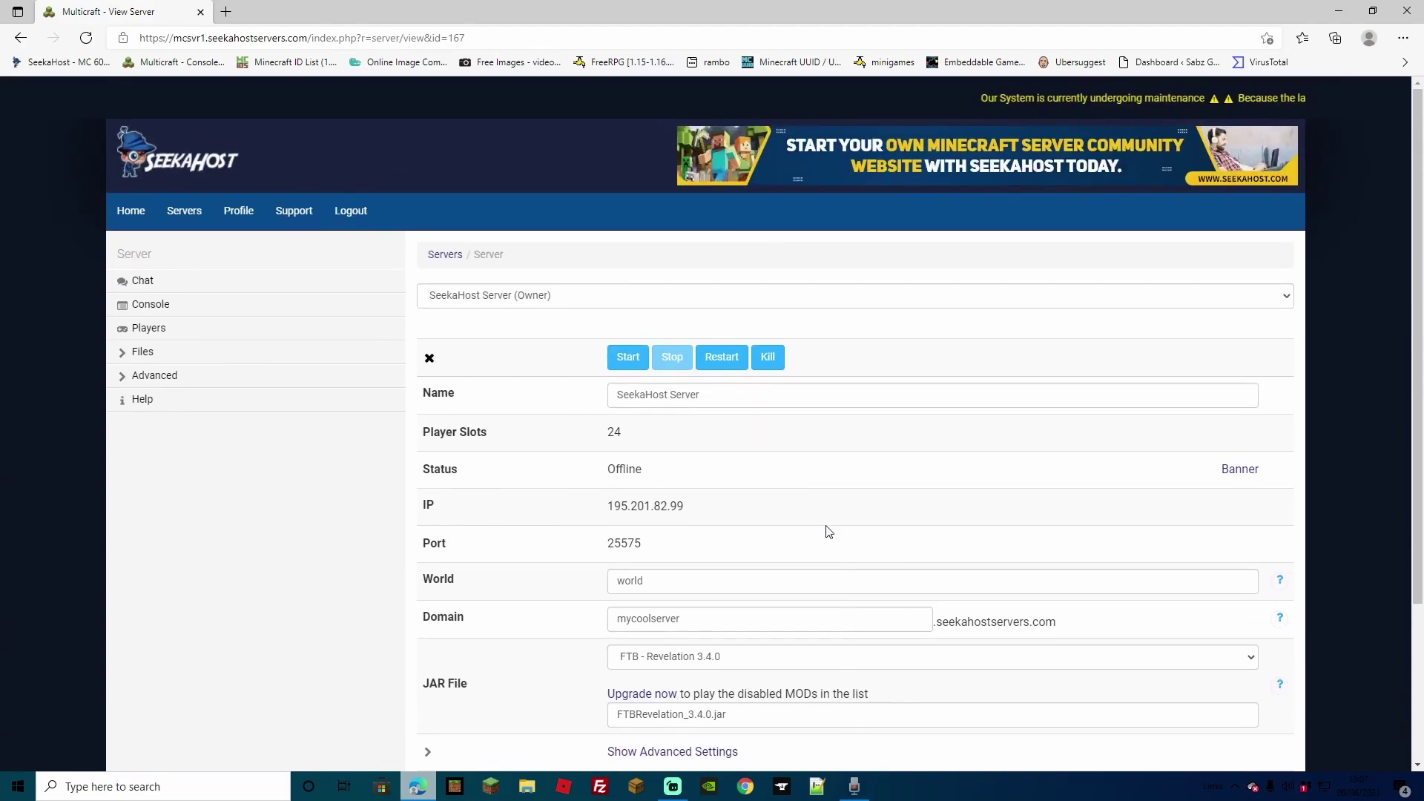
{"action": "left_click", "coordinate": [627, 360]}
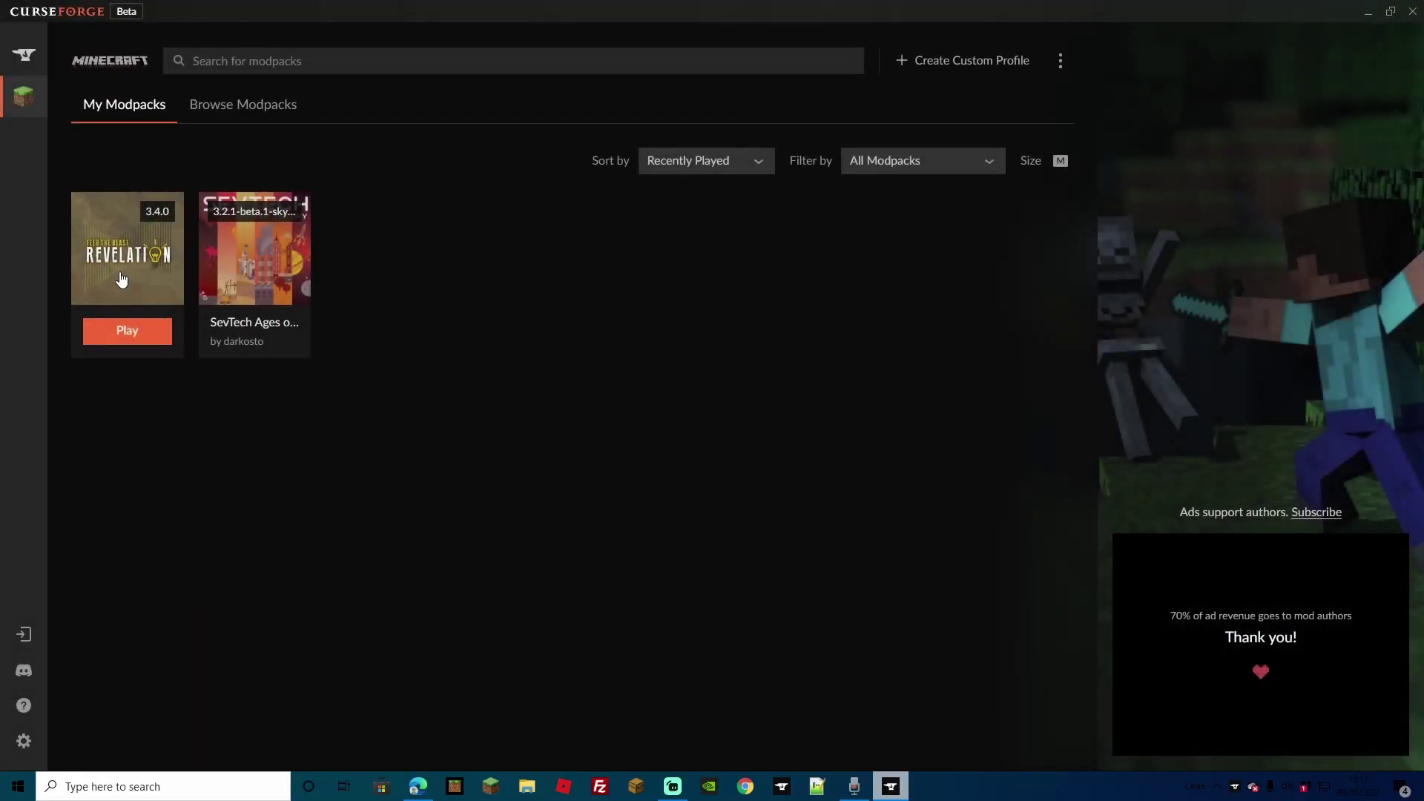
Launch the FTB Revelation modpack from CurseForge and start it in the Minecraft Launcher.
{"action": "left_click", "coordinate": [116, 331]}
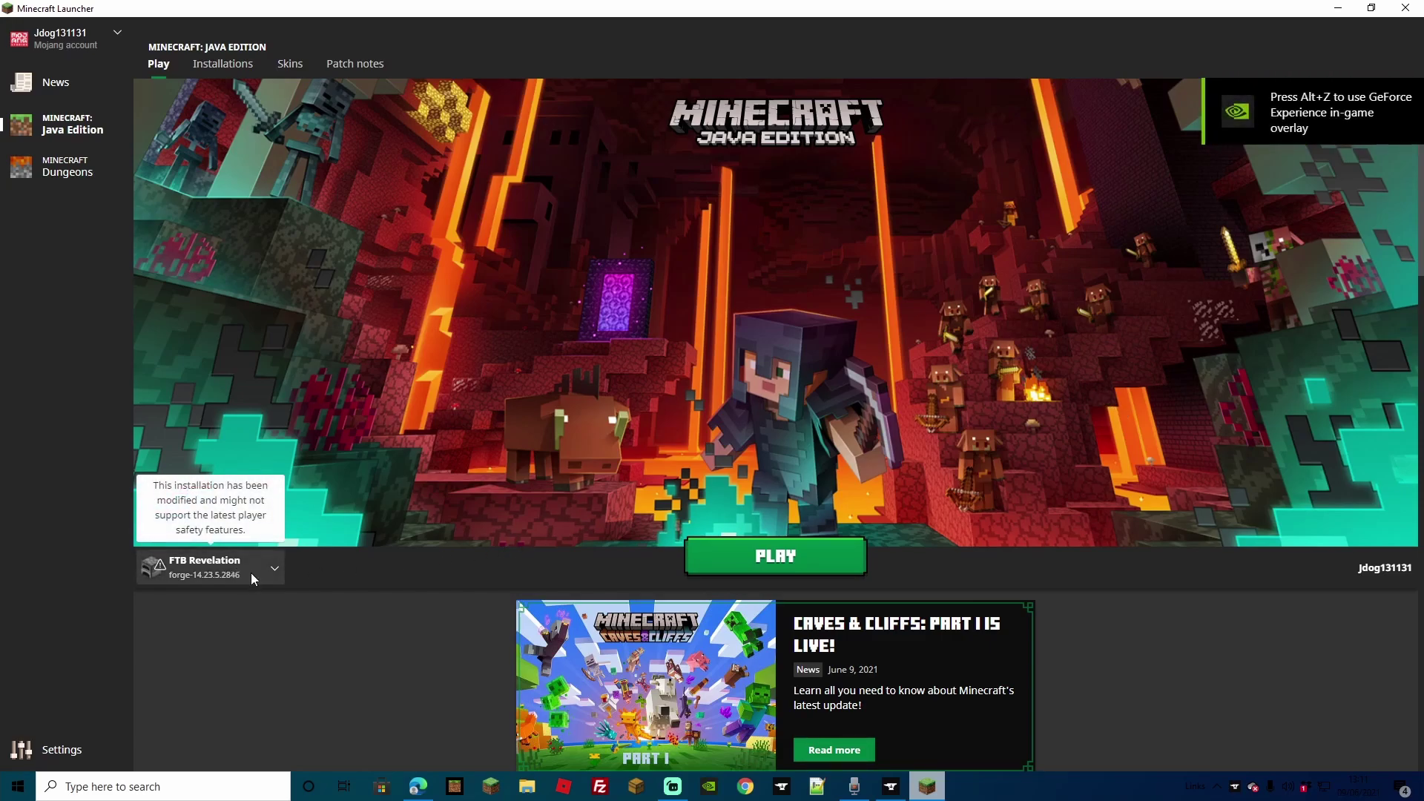
{"action": "left_click", "coordinate": [718, 553]}
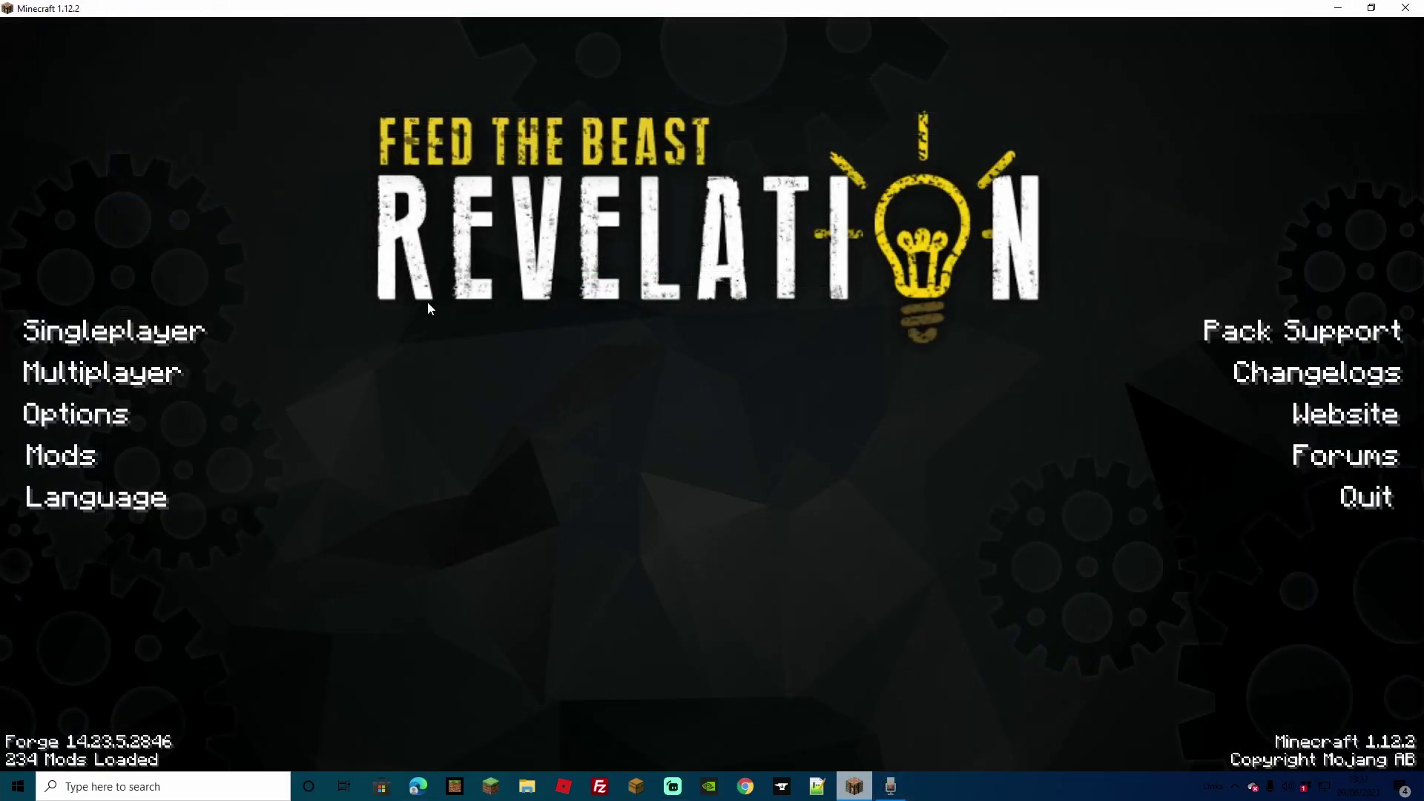
Add mycoolserver.seekahostservers.com to the multiplayer list and join it.
{"action": "left_click", "coordinate": [89, 371]}
{"action": "left_click", "coordinate": [923, 629]}
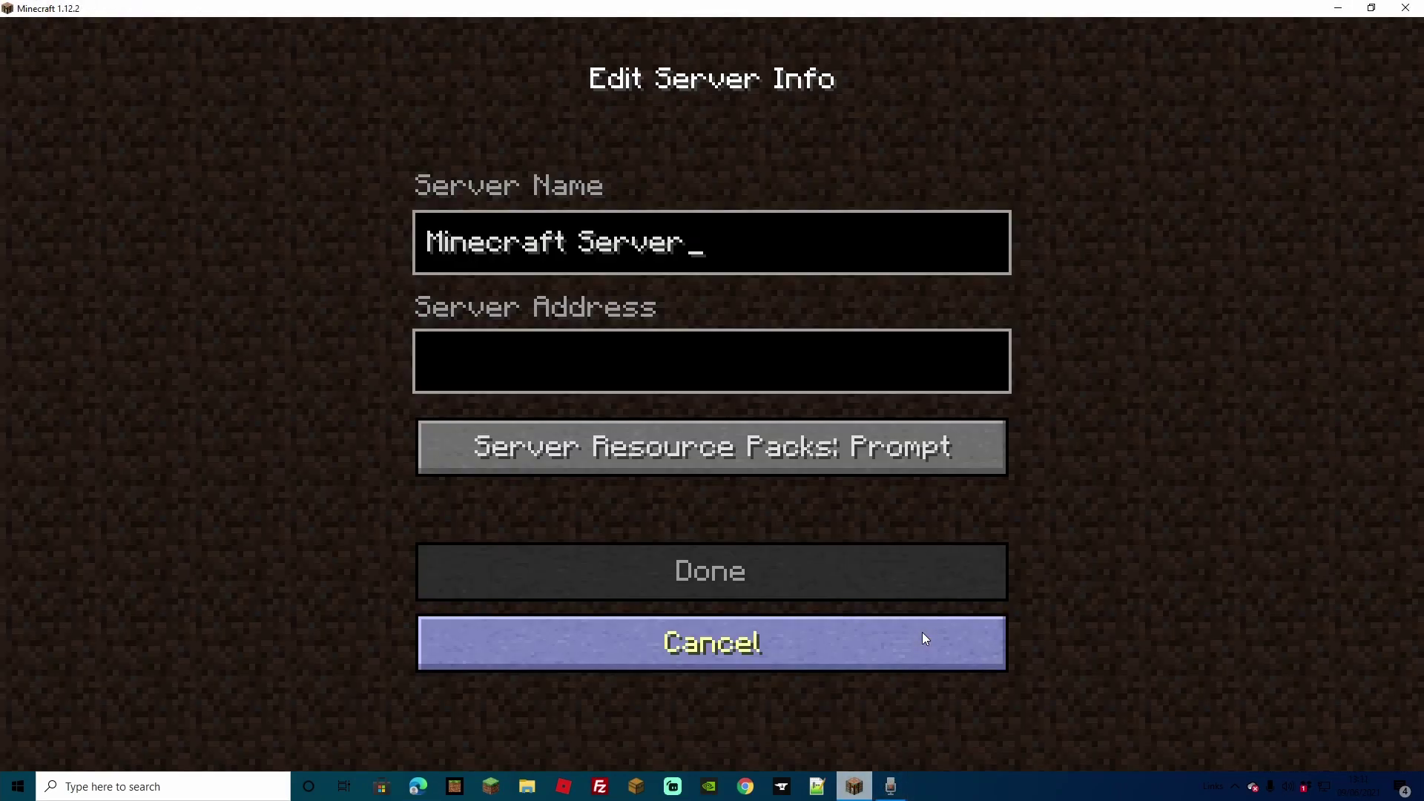
{"action": "left_click", "coordinate": [721, 350]}
{"action": "type", "text": "mycoolserver.seekahostservers.com"}
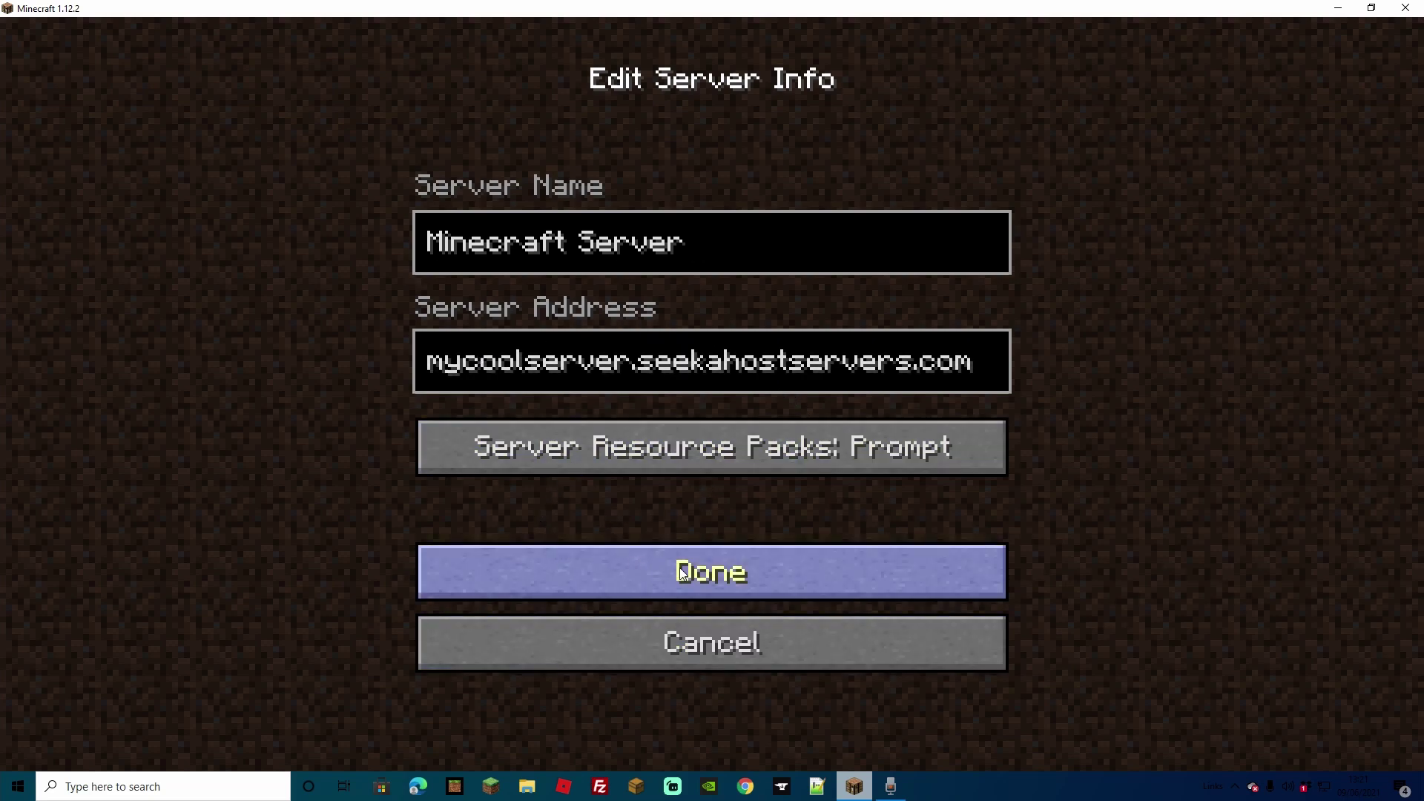
{"action": "left_click", "coordinate": [682, 572]}
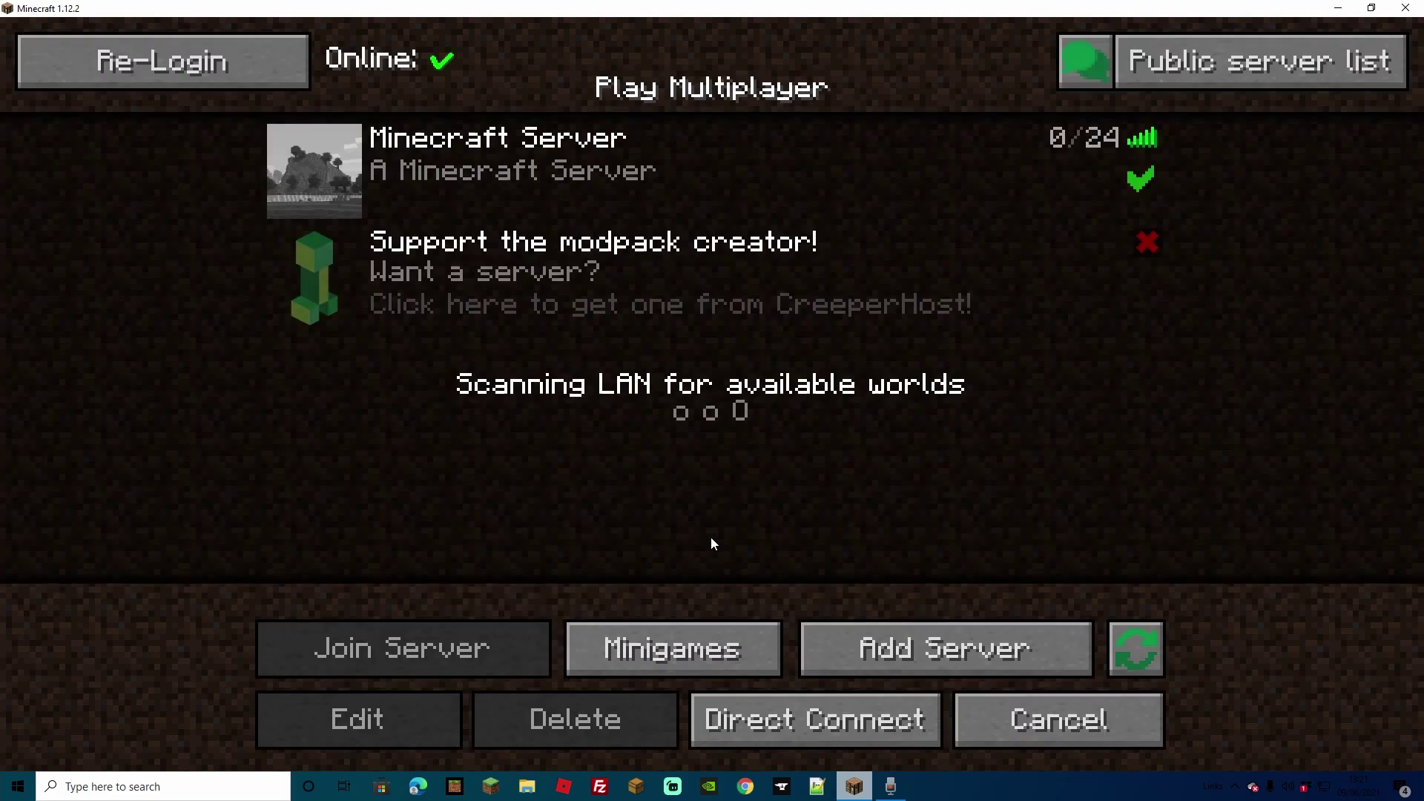
{"action": "left_click", "coordinate": [633, 172]}
{"action": "left_click", "coordinate": [430, 644]}
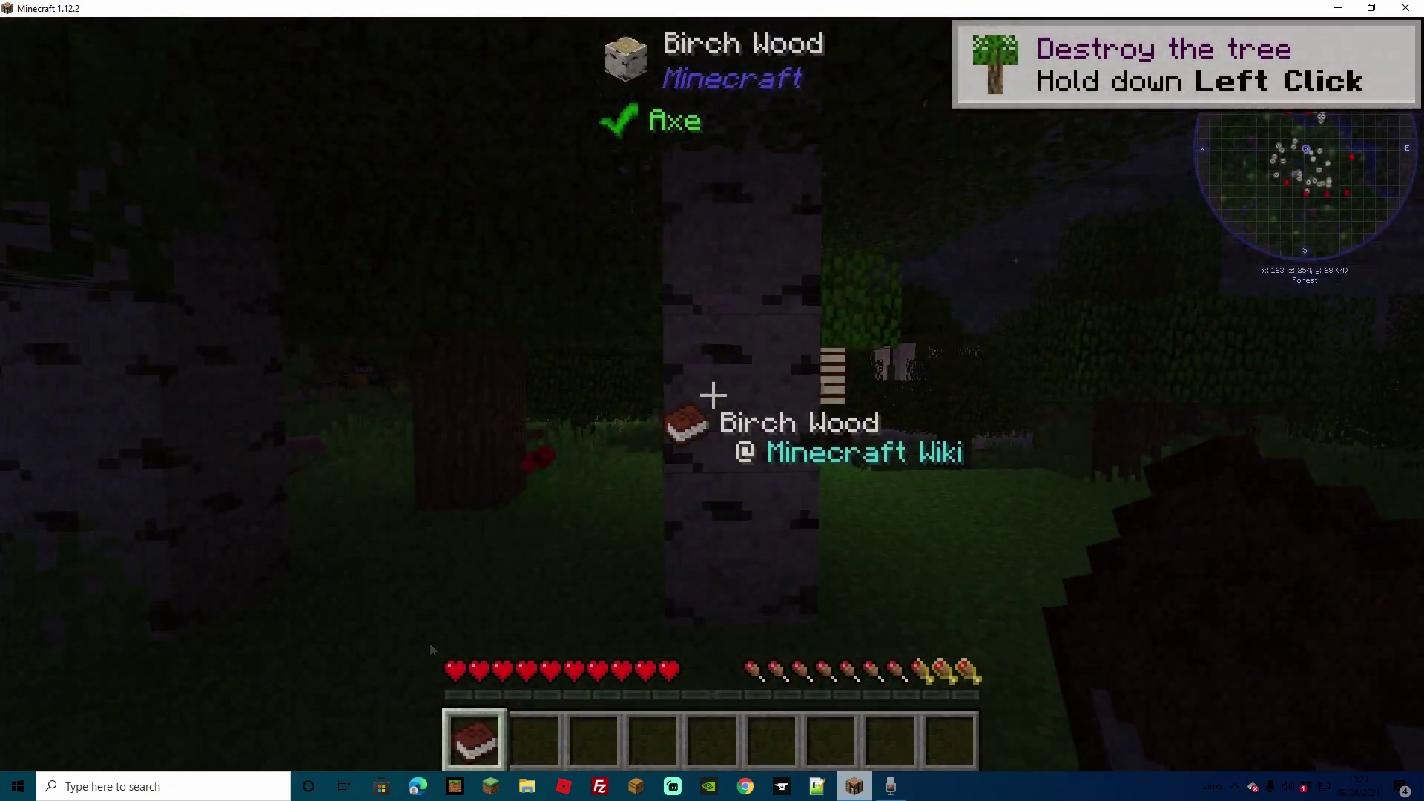
Walk forward past the bee hives and across the plains.
{"action": "key", "text": "w"}
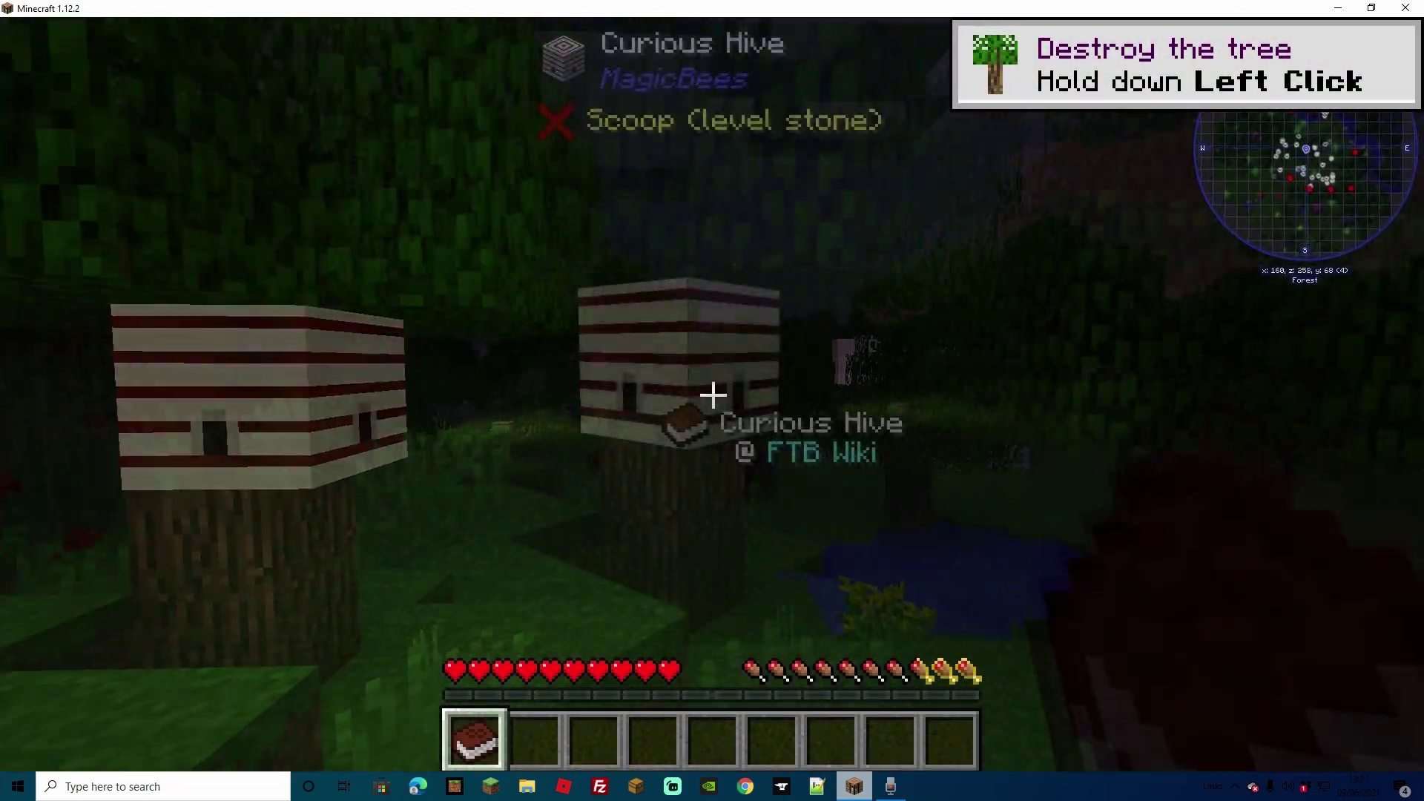
{"action": "key", "text": "w"}
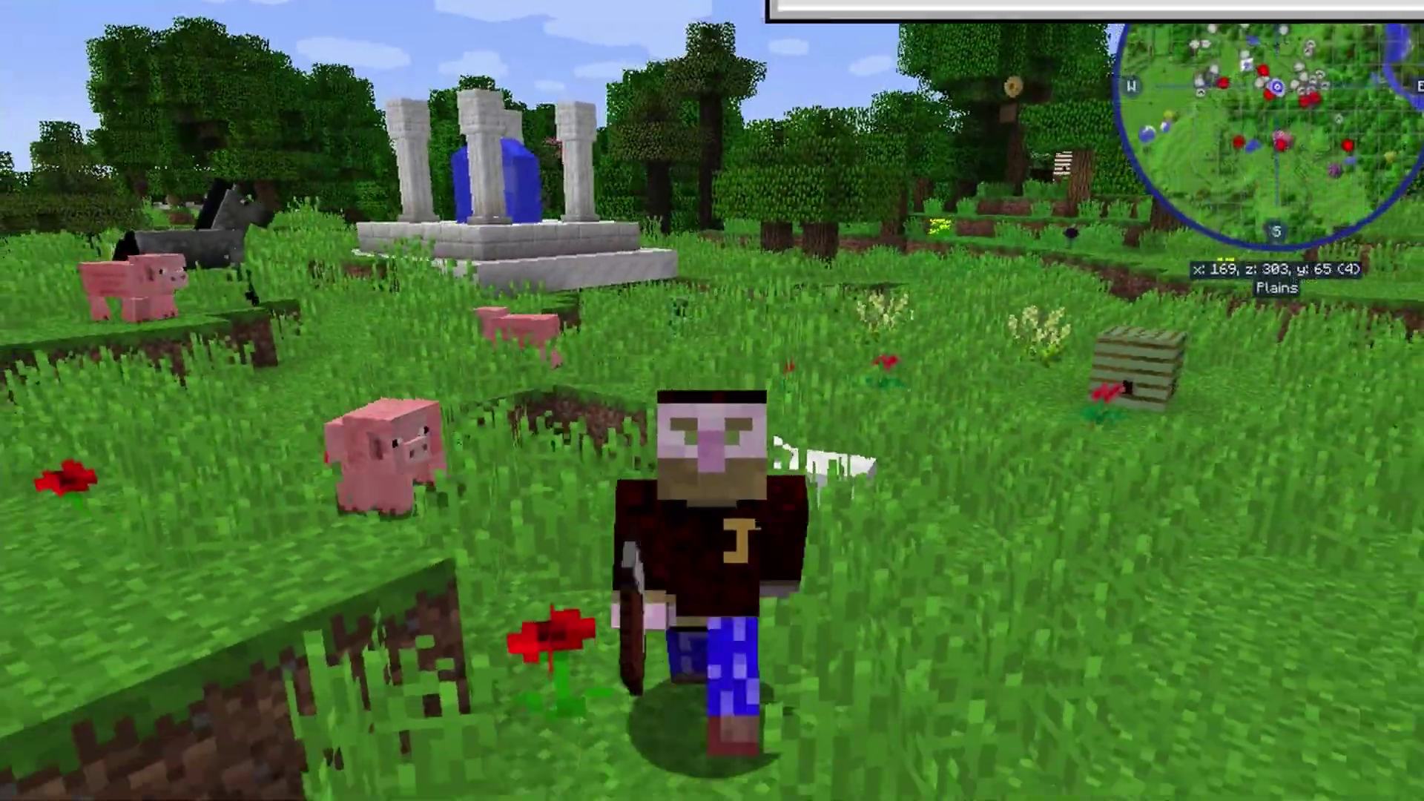
{"action": "key", "text": "w"}
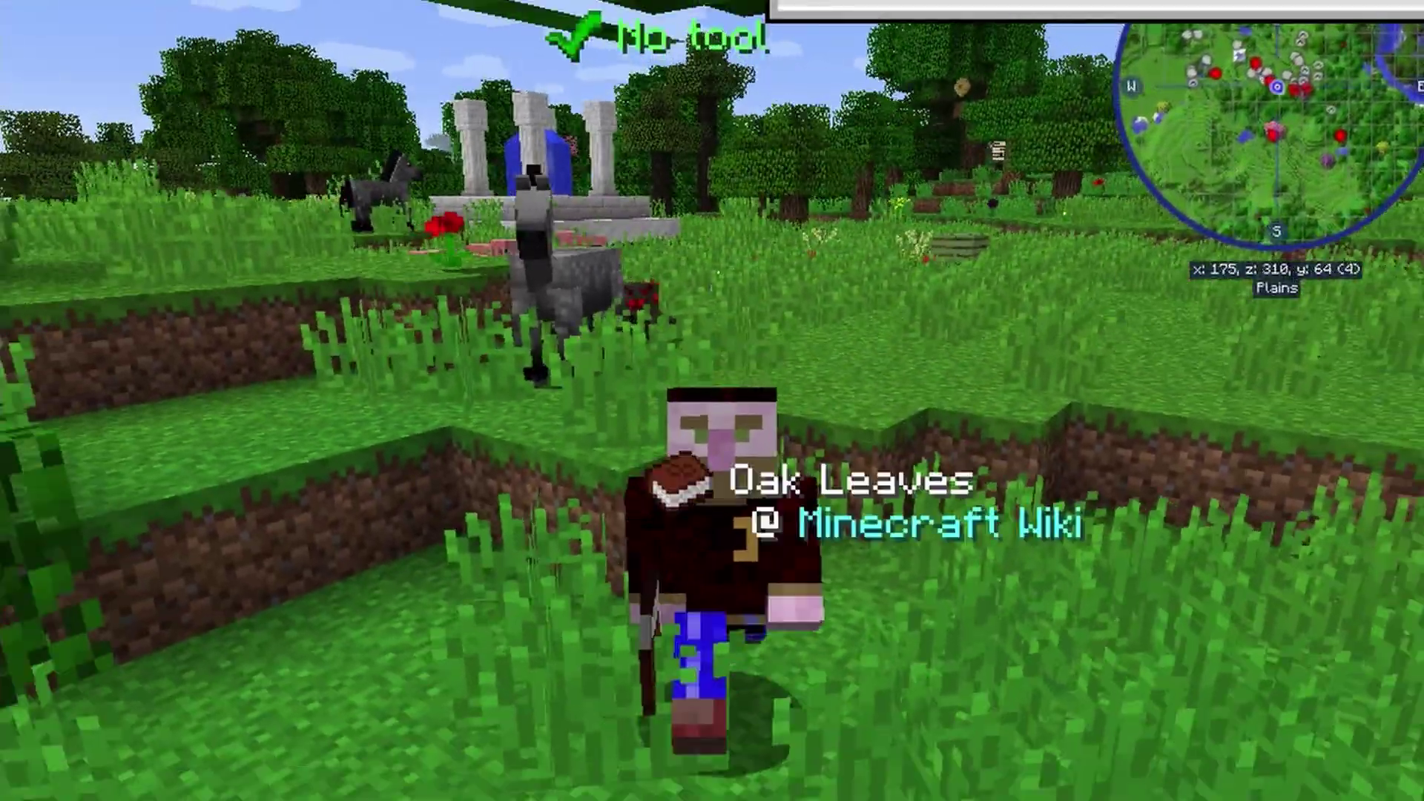
{"action": "key", "text": "w"}
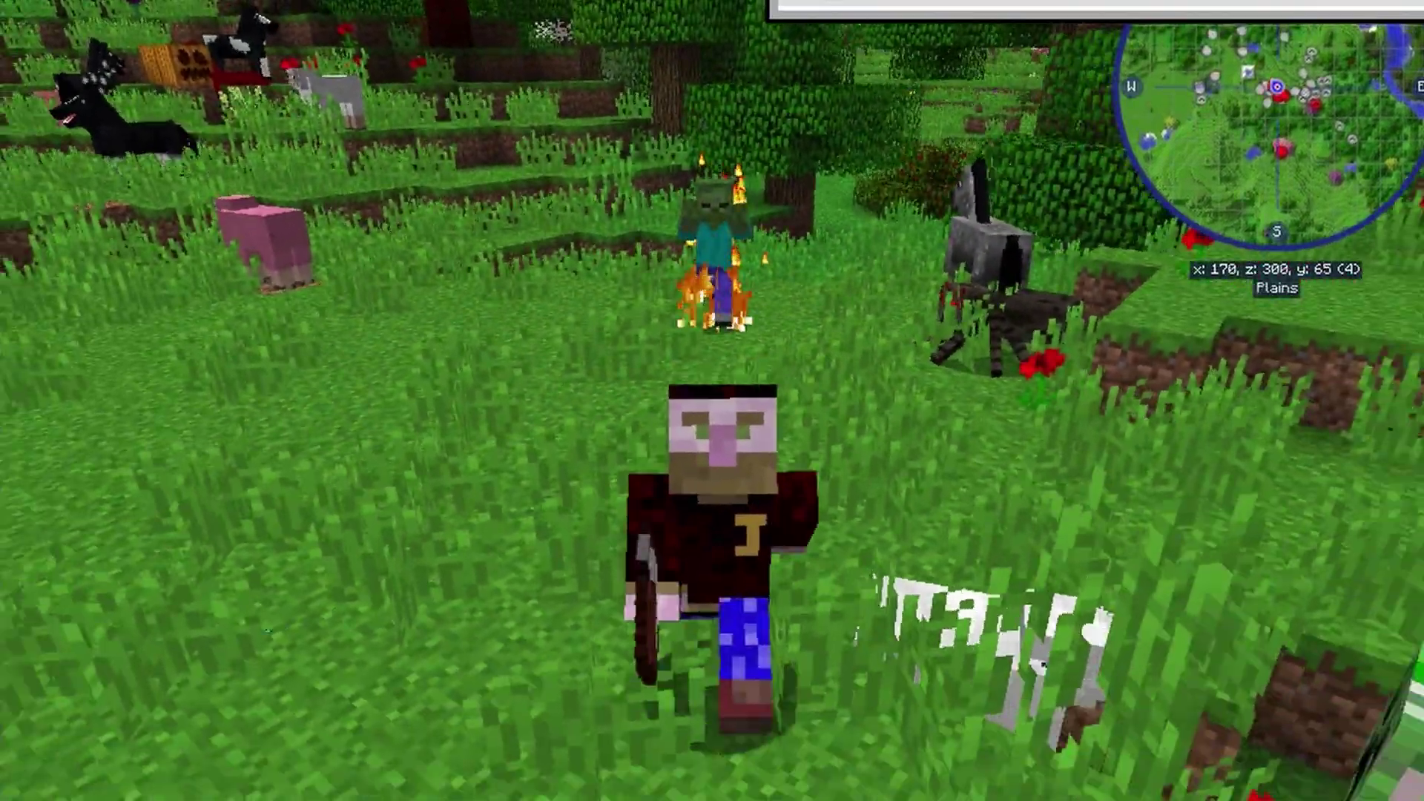
{"action": "key", "text": "w"}
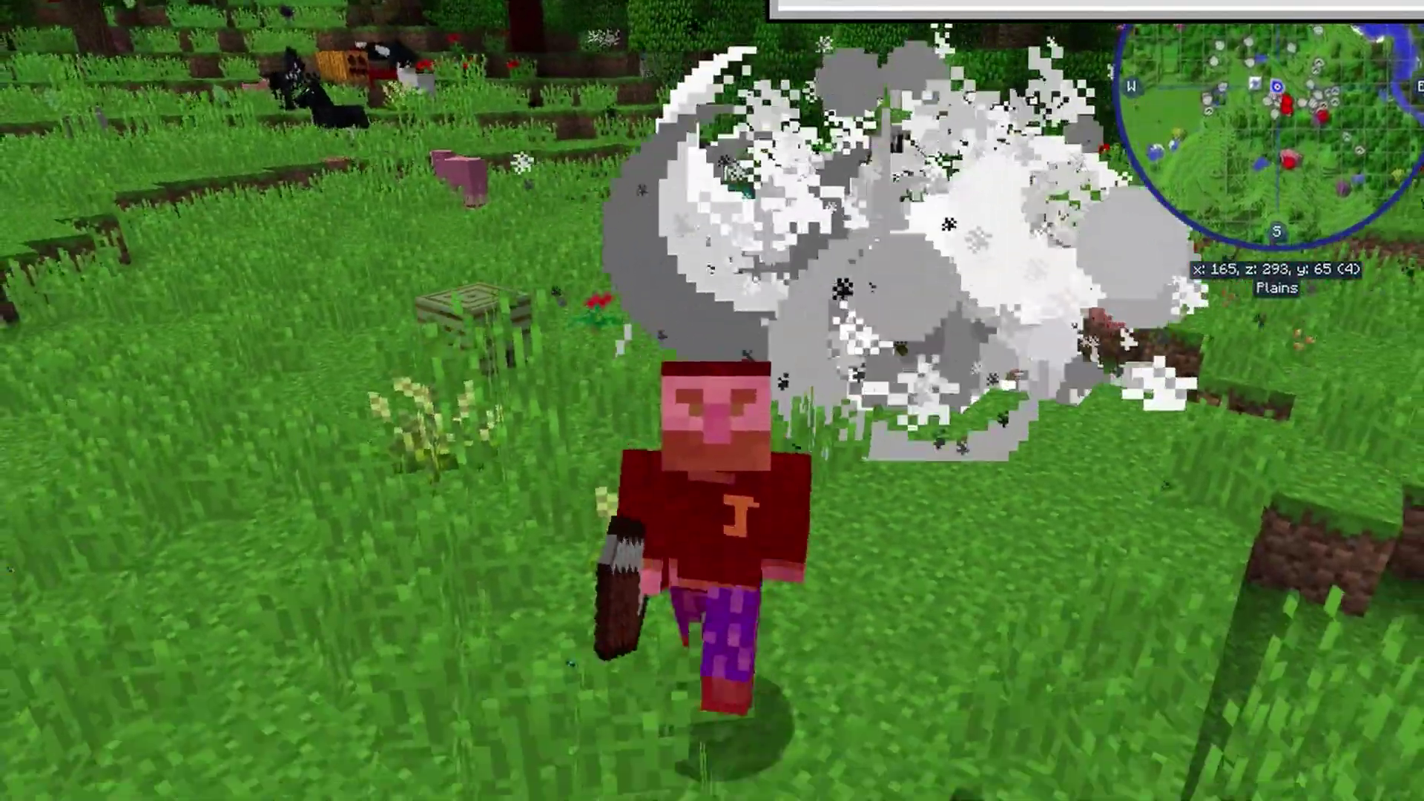